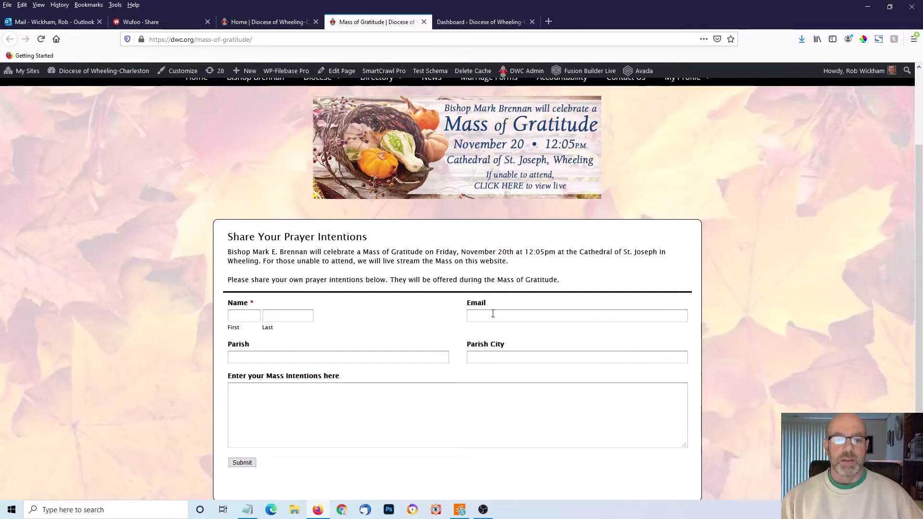
# Examine the published Mass of Gratitude page, including its banner and the embedded prayer intentions form.
pyautogui.scroll(-2, 464, 329)
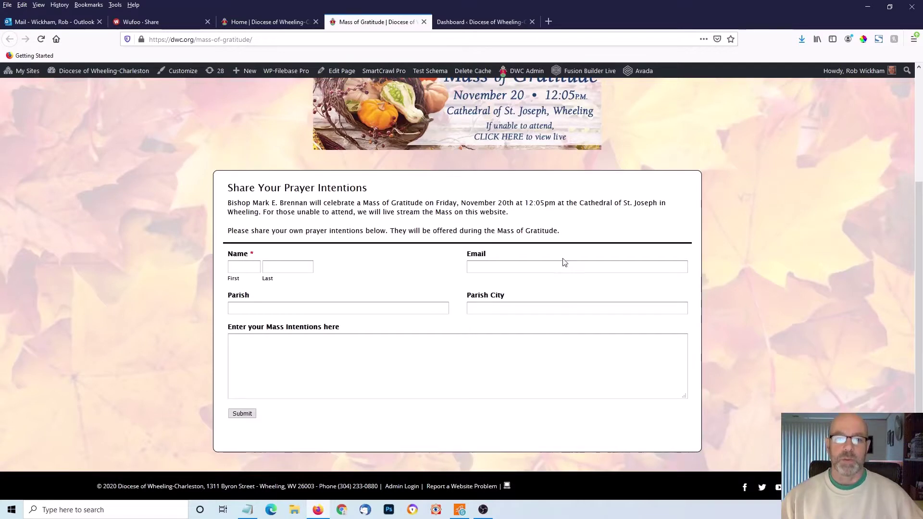
pyautogui.scroll(4, 575, 317)
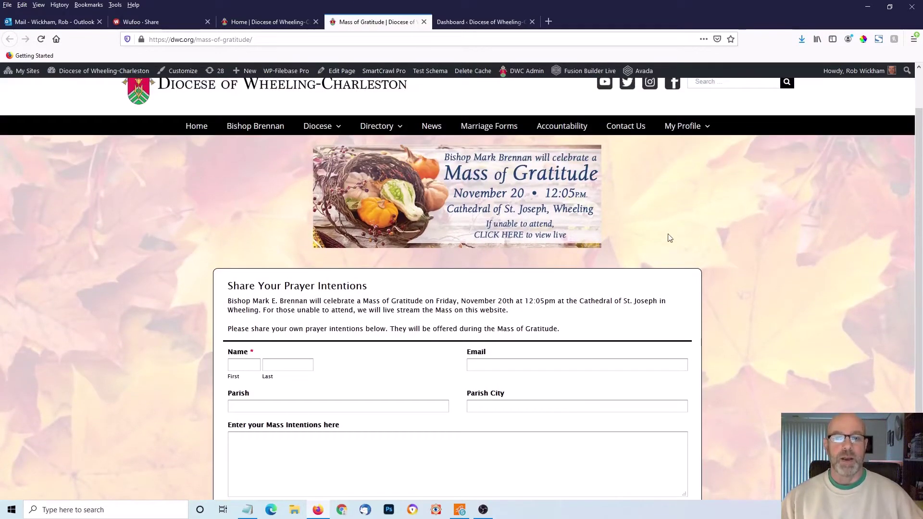
pyautogui.scroll(2, 670, 238)
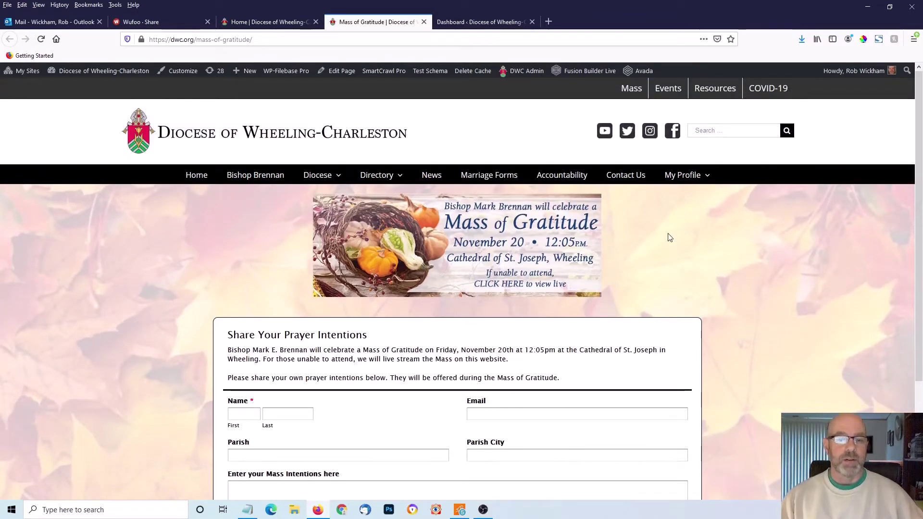
pyautogui.scroll(-2, 670, 237)
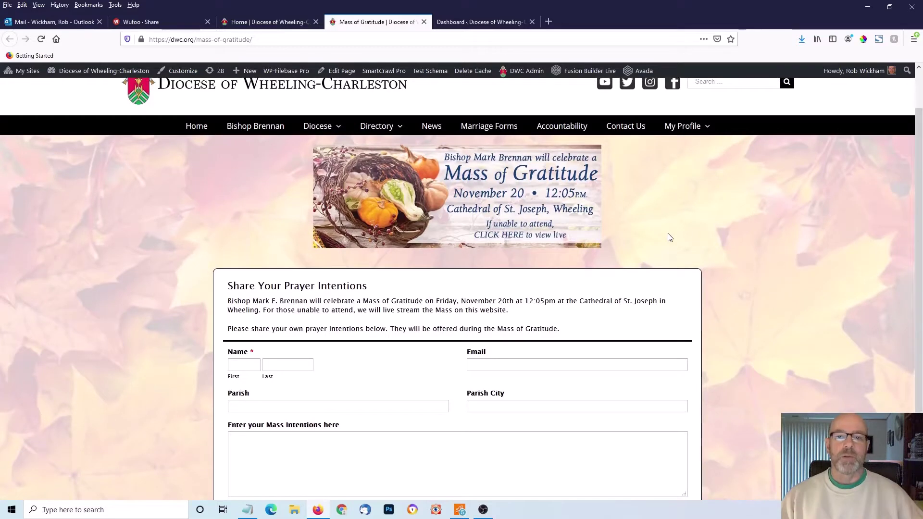
pyautogui.scroll(-2, 669, 237)
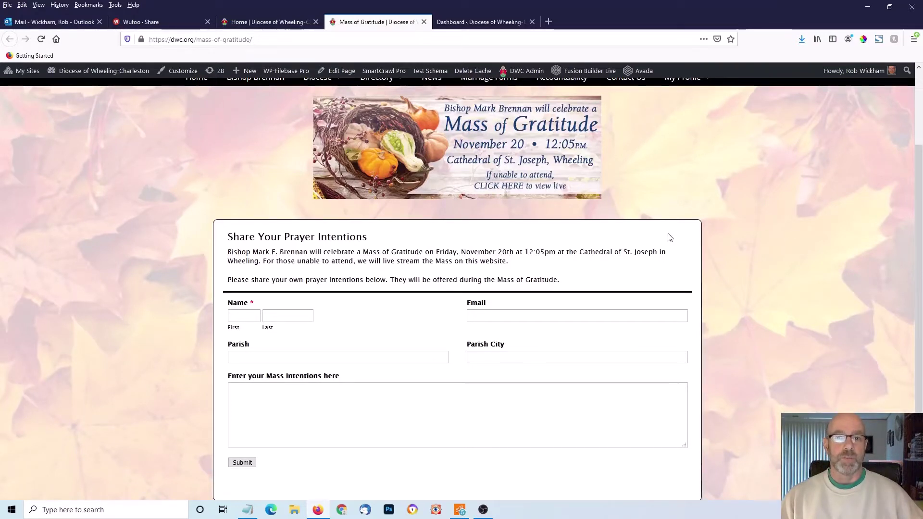
pyautogui.scroll(2, 670, 238)
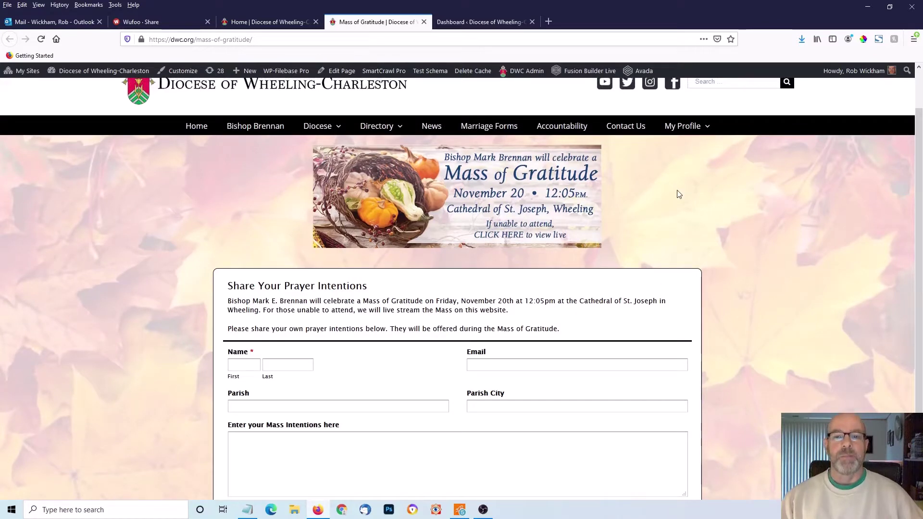
# Create a new page in the WordPress dashboard and title it "Mass Intentions".
pyautogui.click(495, 23)
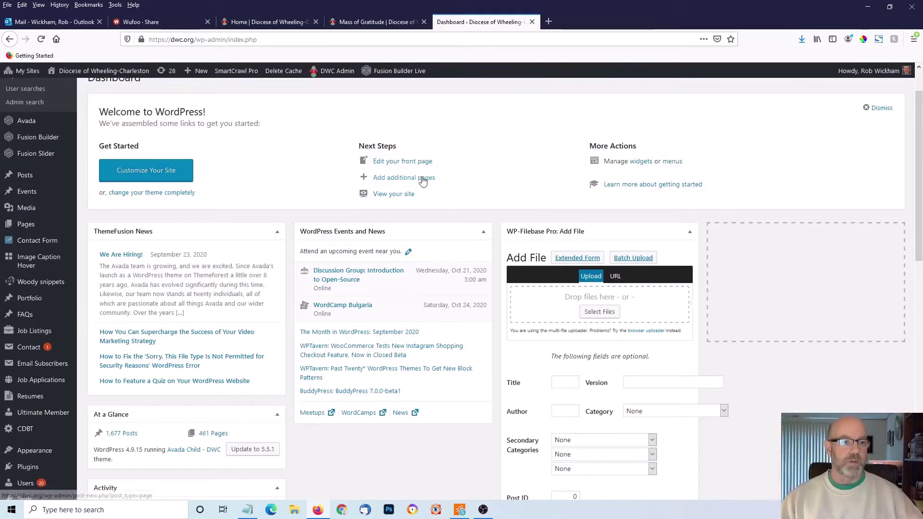
pyautogui.moveTo(35, 226)
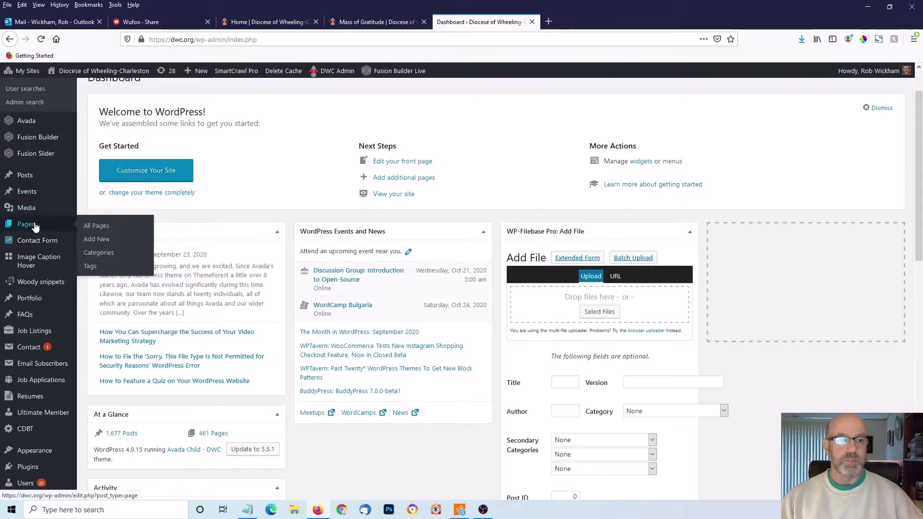
pyautogui.click(93, 242)
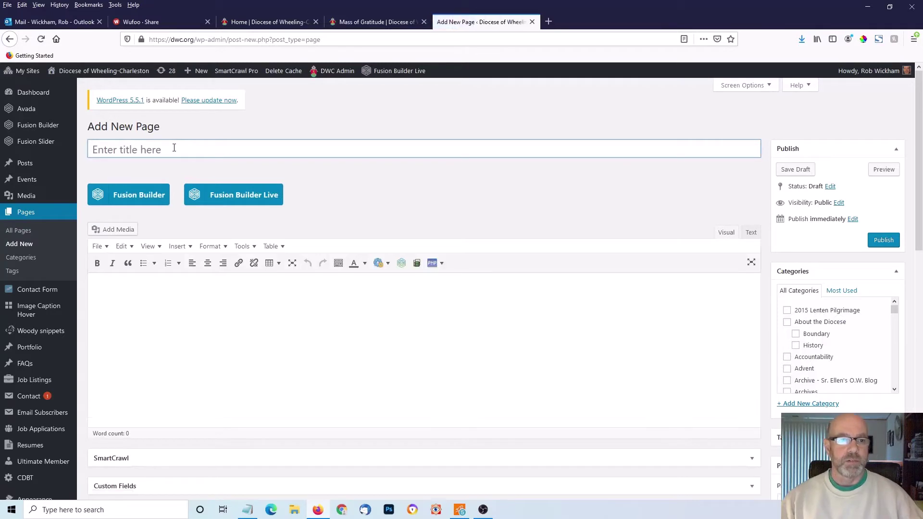
pyautogui.press('shift')
pyautogui.write('Ma')
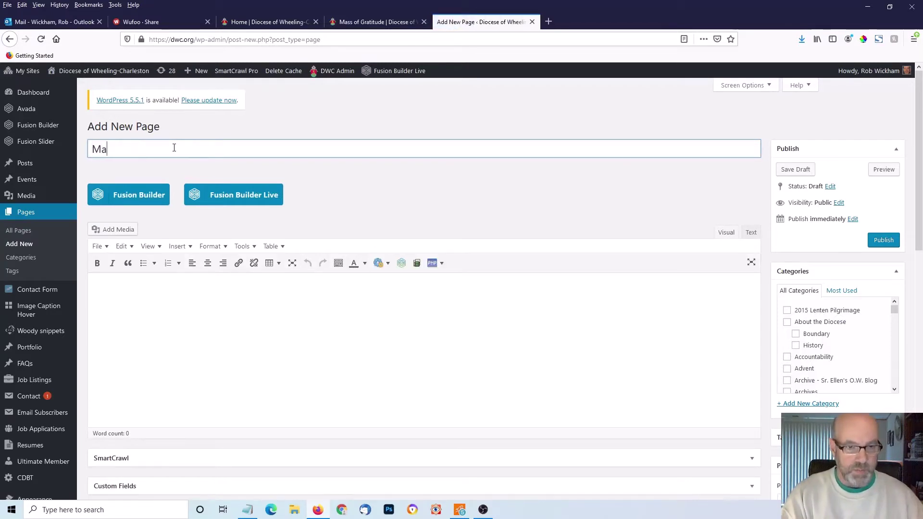
pyautogui.write('ss Intentions')
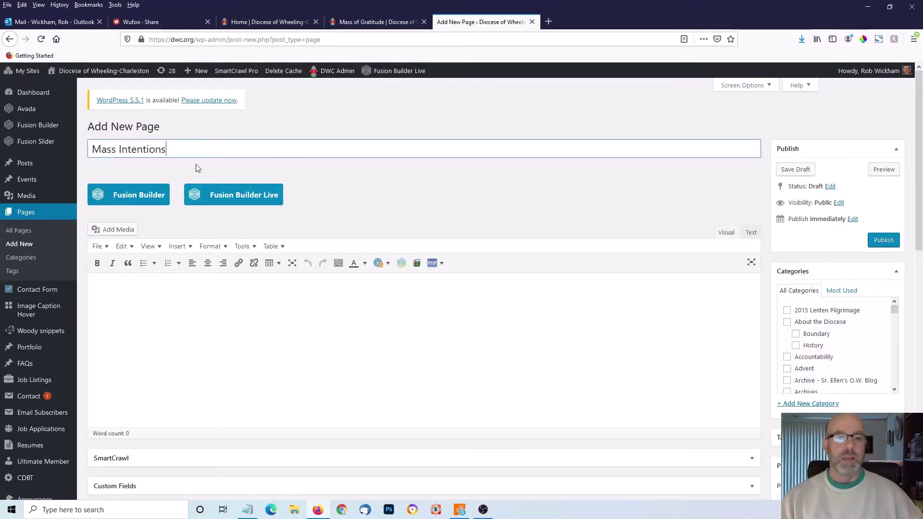
# Switch the page to Fusion Builder and insert a container with a single 1/1 column.
pyautogui.scroll(-2, 196, 167)
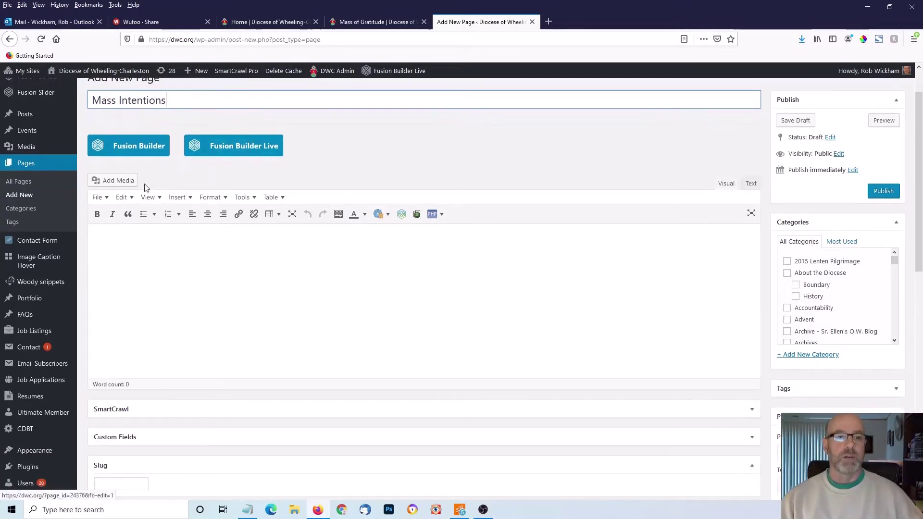
pyautogui.click(144, 150)
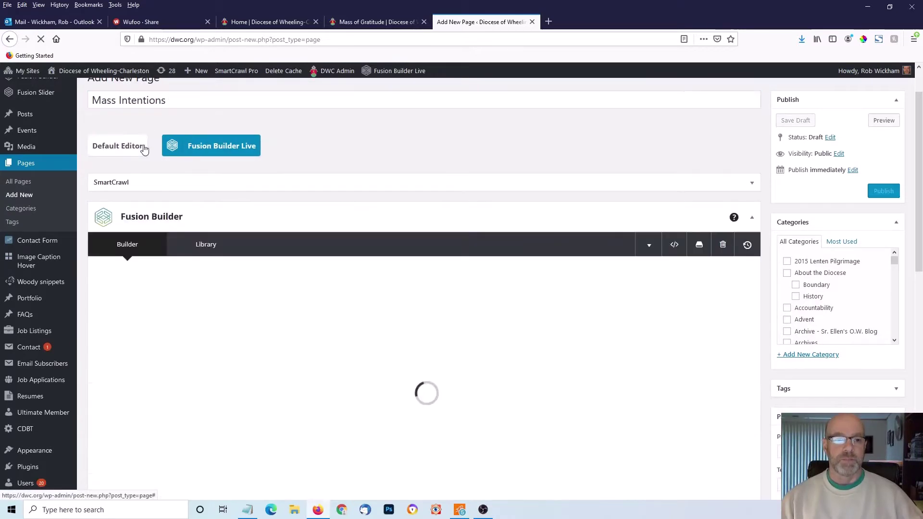
pyautogui.scroll(-6, 144, 149)
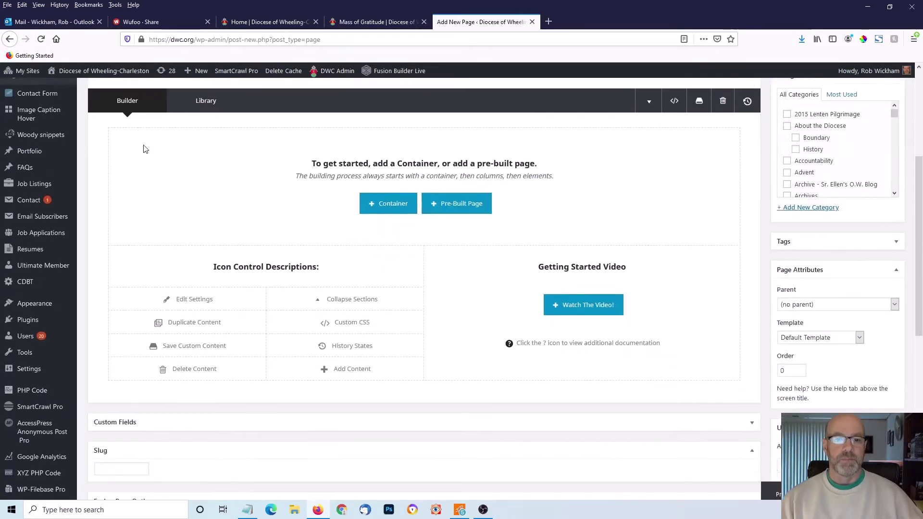
pyautogui.click(392, 205)
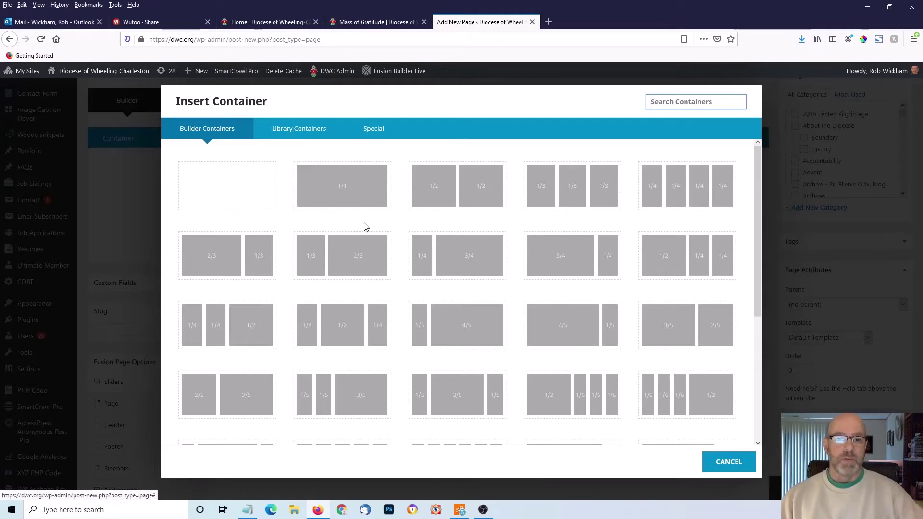
pyautogui.click(342, 191)
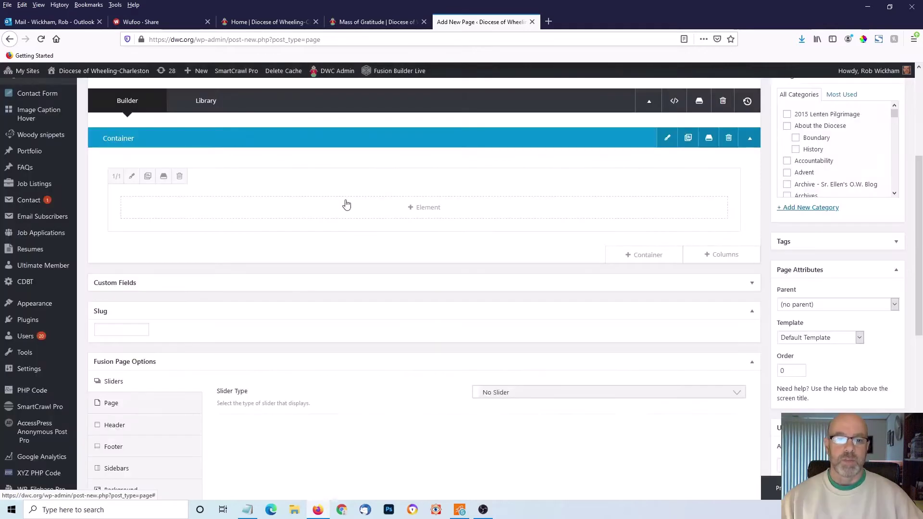
# Add a Code Block element to the container's 1/1 column.
pyautogui.scroll(1, 346, 202)
pyautogui.scroll(3, 346, 201)
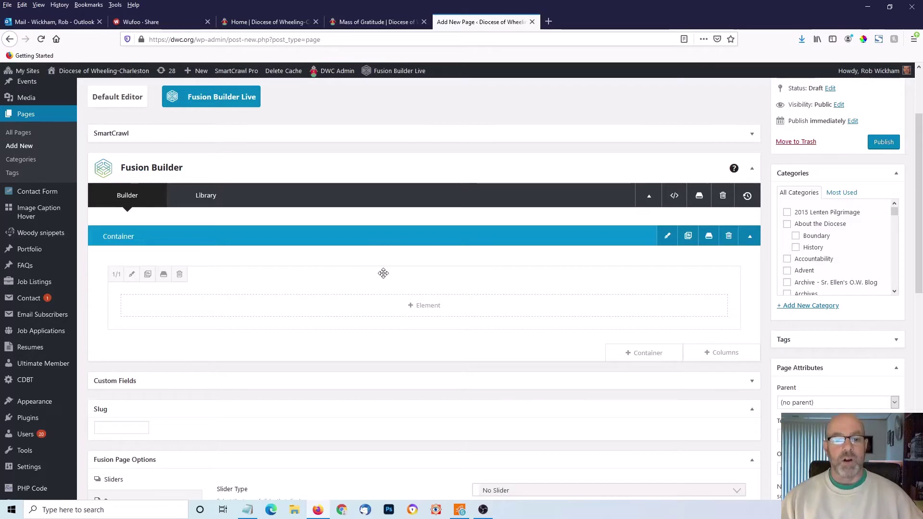
pyautogui.click(424, 310)
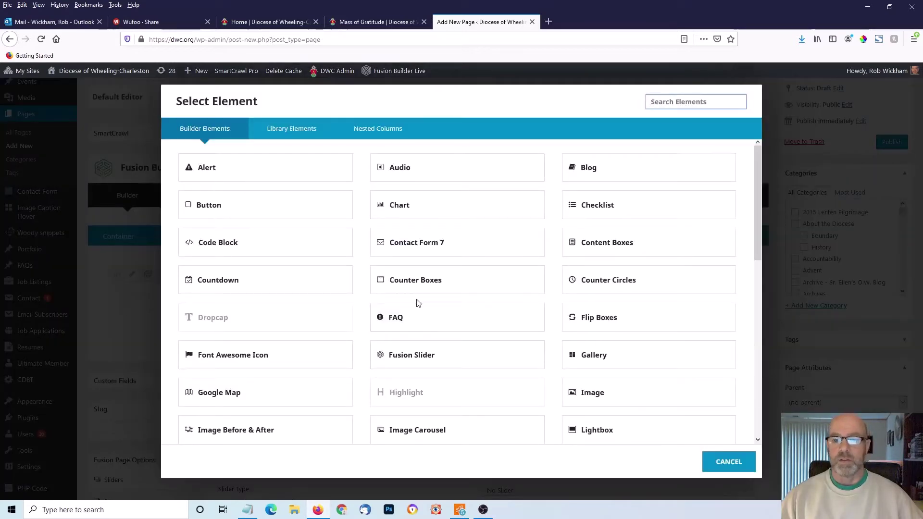
pyautogui.click(221, 243)
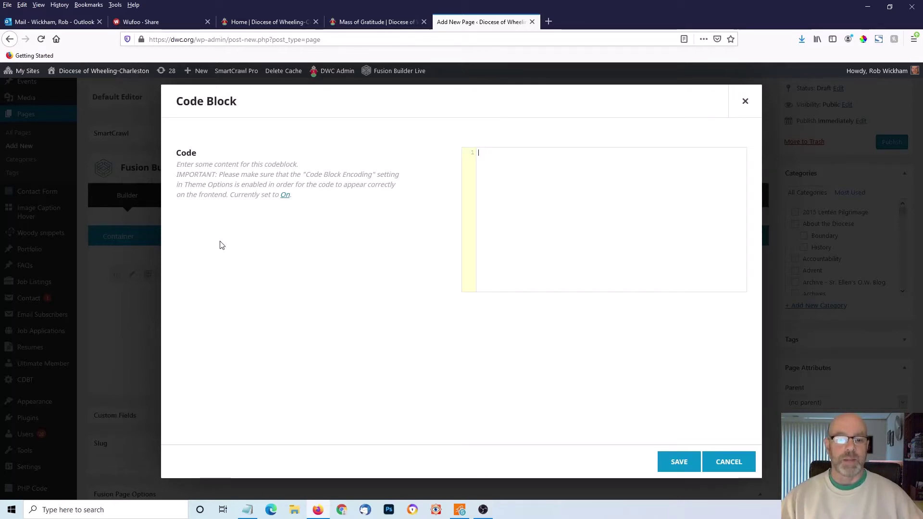
# Copy the Wufoo form's iframe embed code from Notepad into the Code Block and save the element.
pyautogui.click(248, 510)
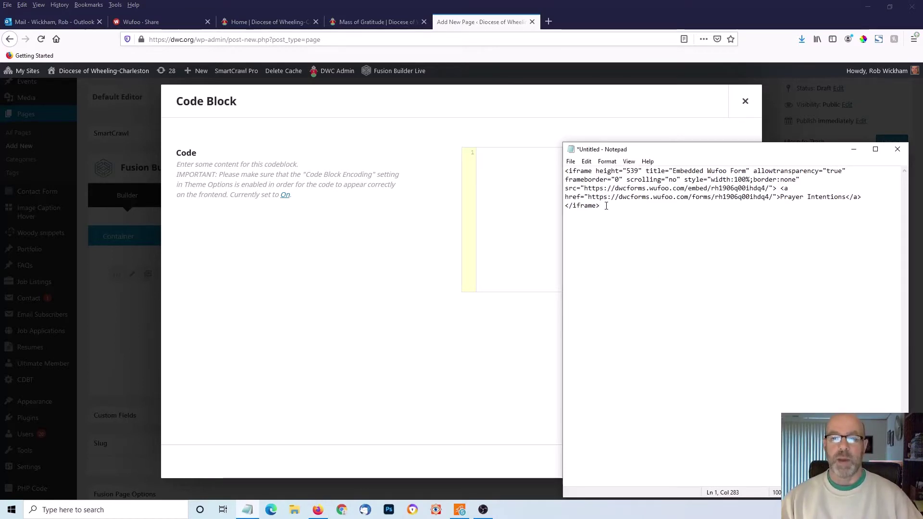
pyautogui.moveTo(603, 205); pyautogui.dragTo(552, 160)
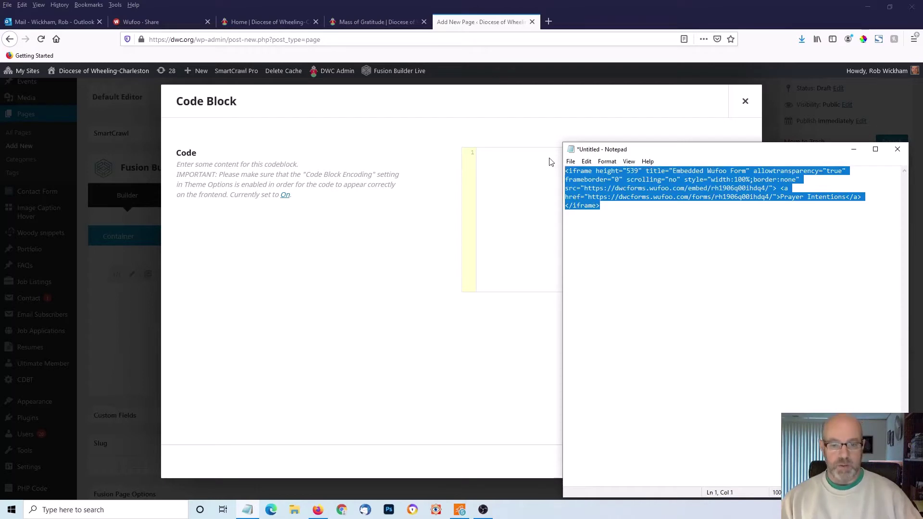
pyautogui.click(524, 174)
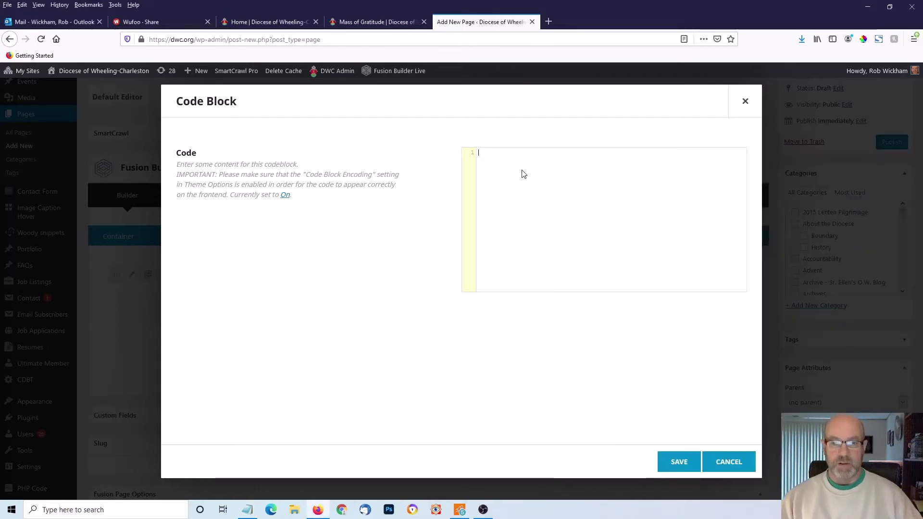
pyautogui.hotkey('ctrl', 'v')
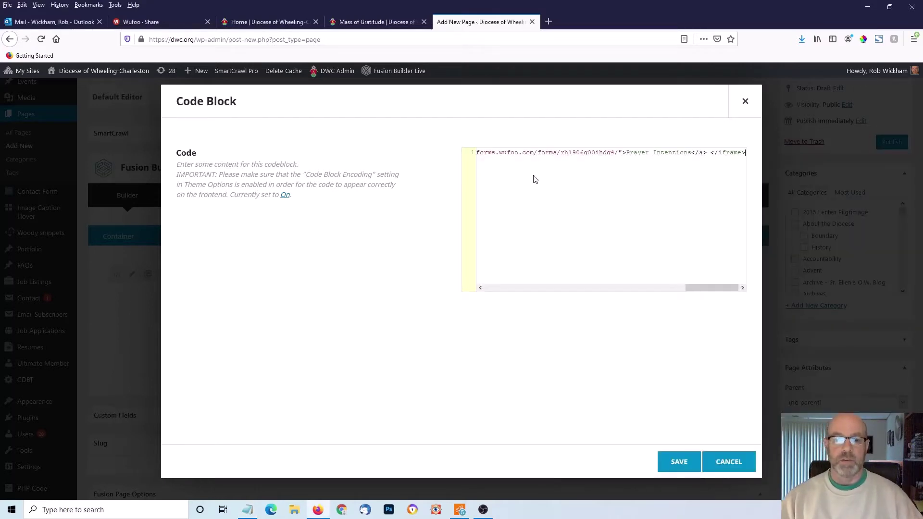
pyautogui.click(675, 460)
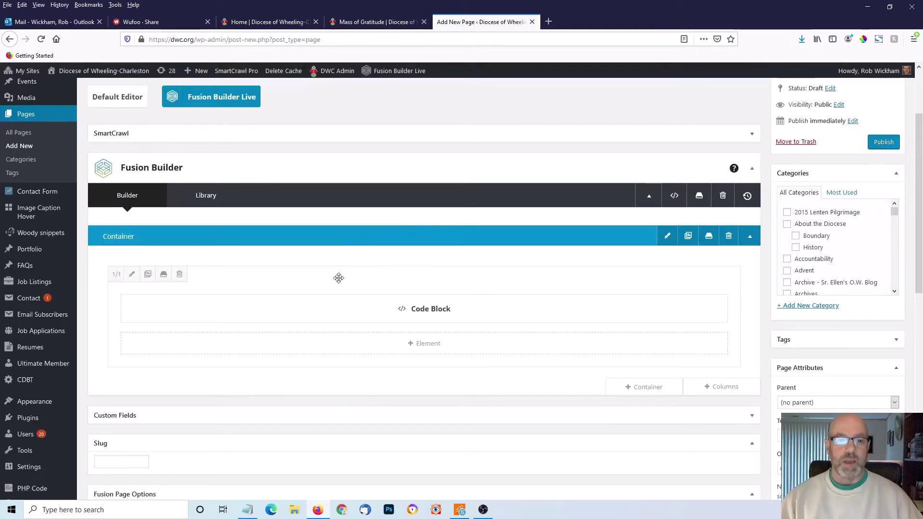
# Preview the Mass Intentions page with the embedded form.
pyautogui.moveTo(369, 315)
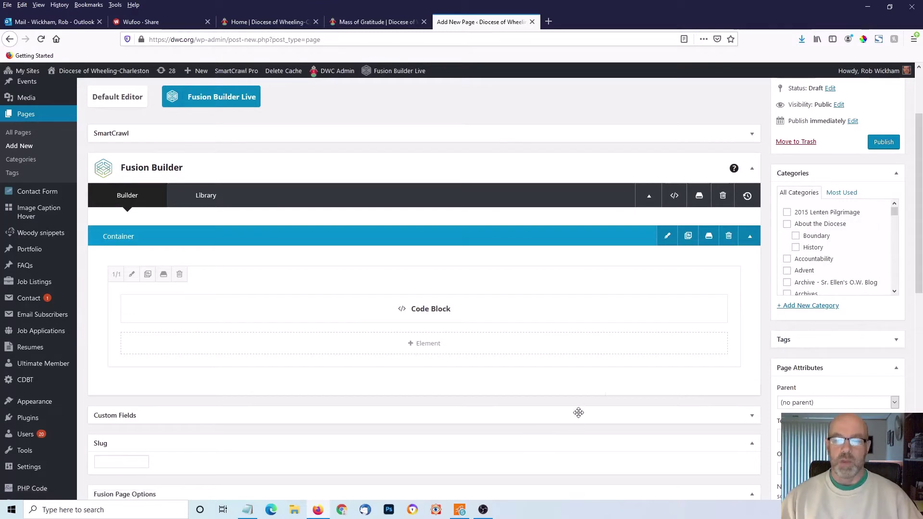
pyautogui.scroll(-3, 579, 413)
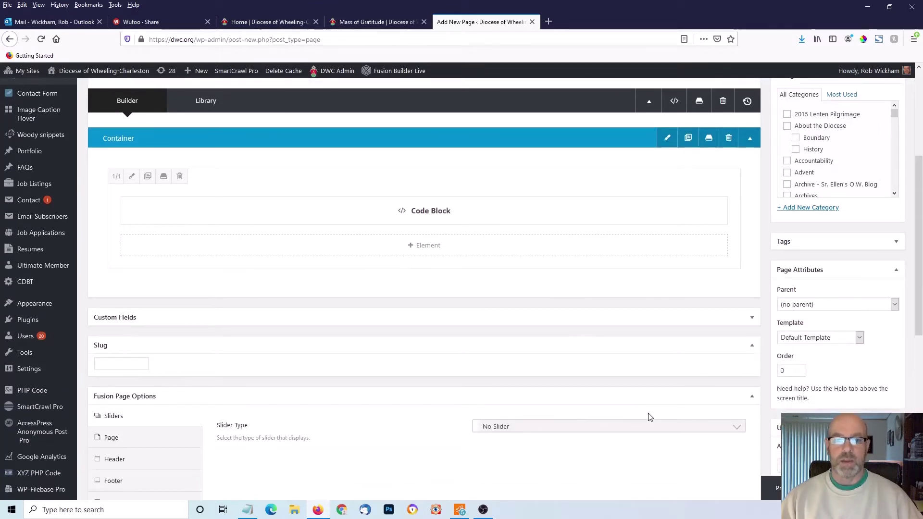
pyautogui.click(779, 480)
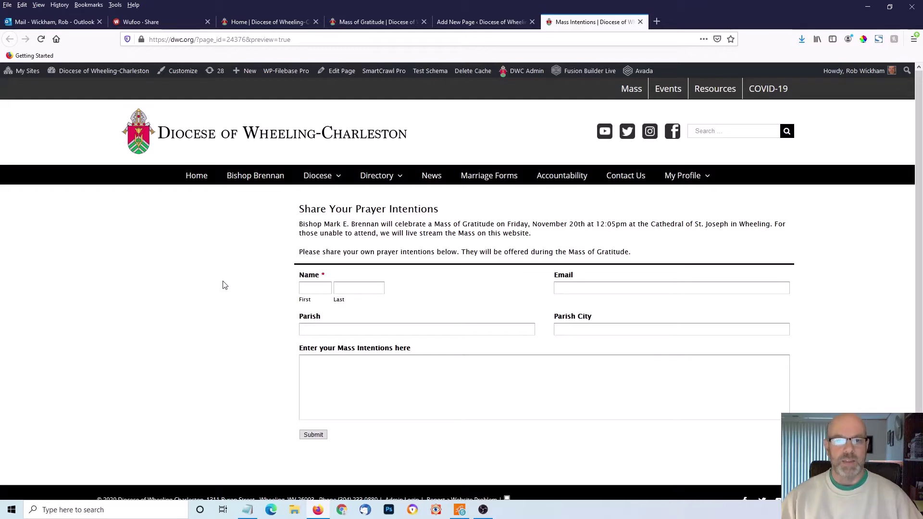
# Set the page template to 100% Width and preview the page again.
pyautogui.click(471, 21)
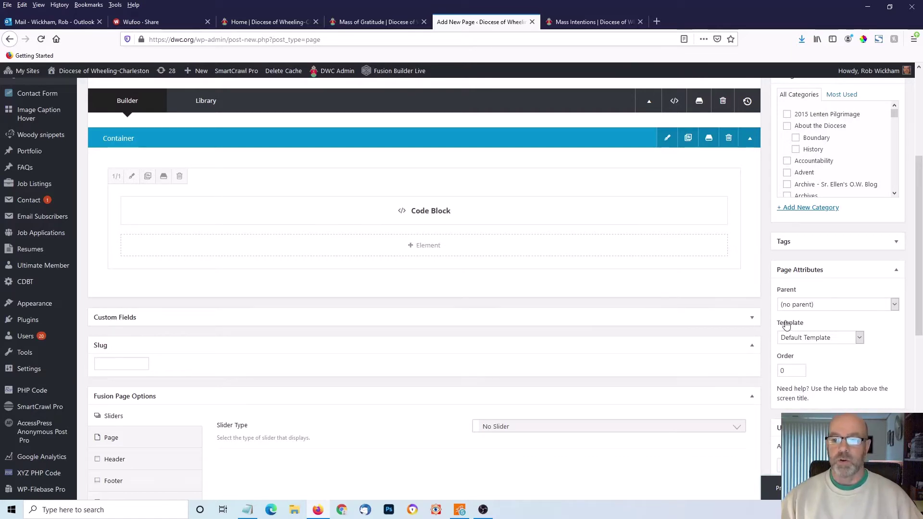
pyautogui.click(816, 339)
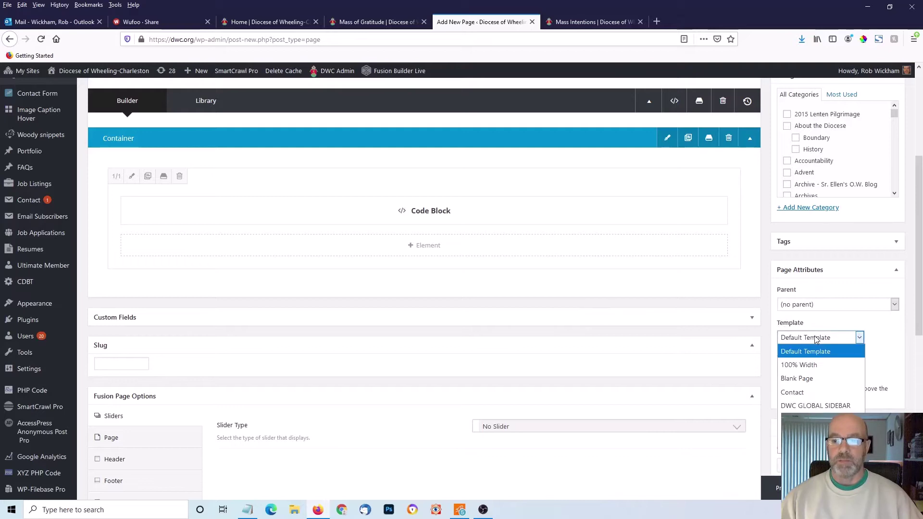
pyautogui.click(810, 366)
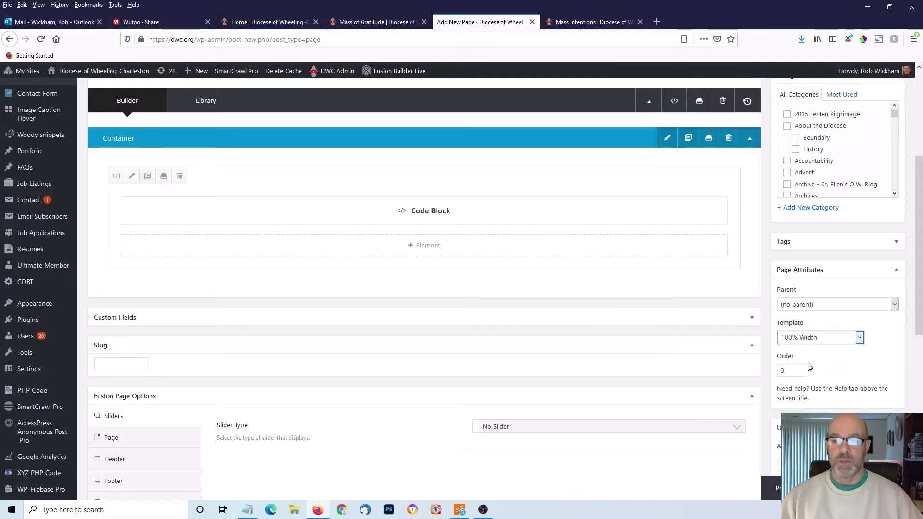
pyautogui.click(776, 489)
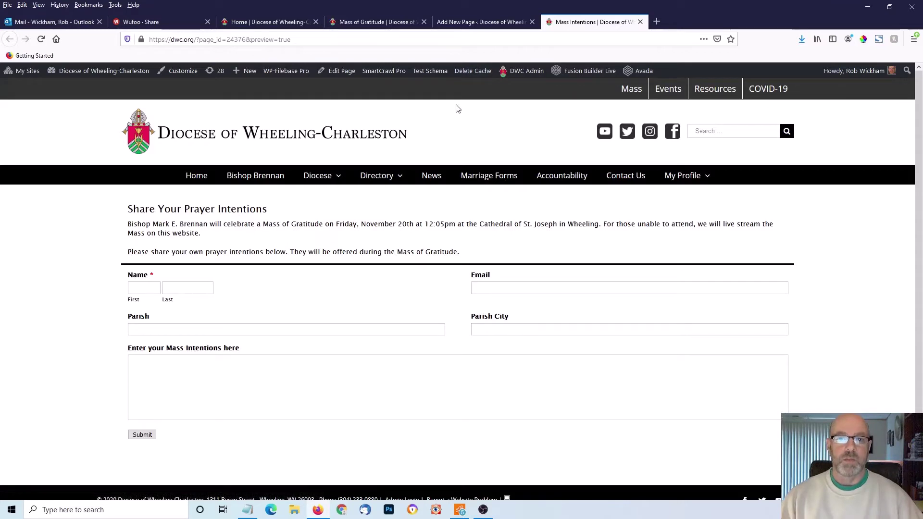
# Add a 1/5 column below the Code Block column in the container and clone it.
pyautogui.click(455, 23)
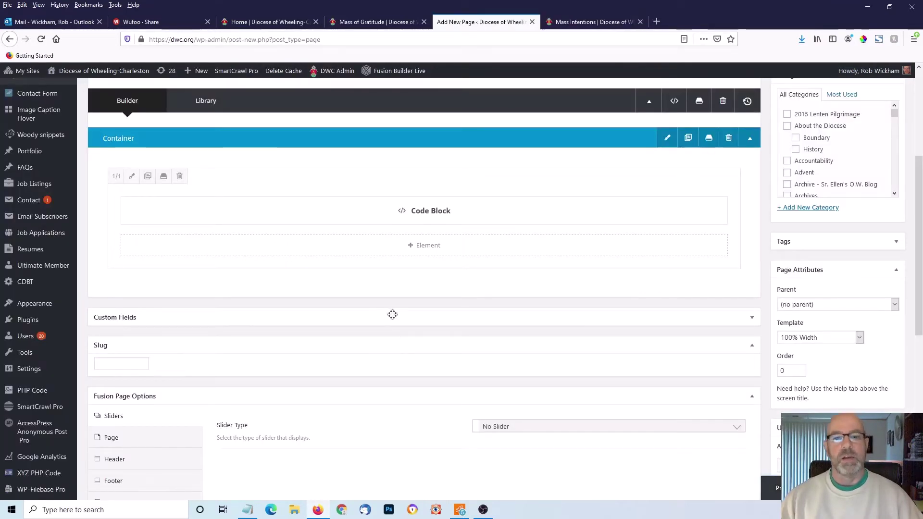
pyautogui.moveTo(389, 287)
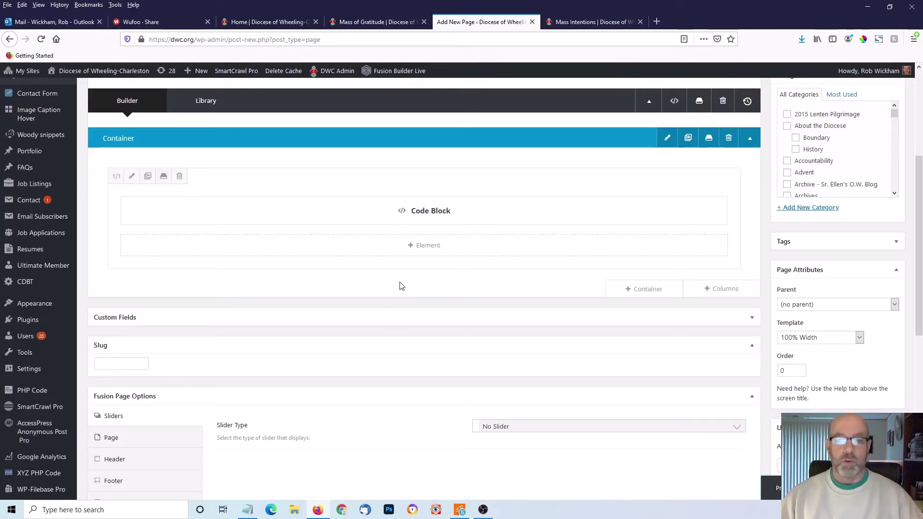
pyautogui.click(711, 291)
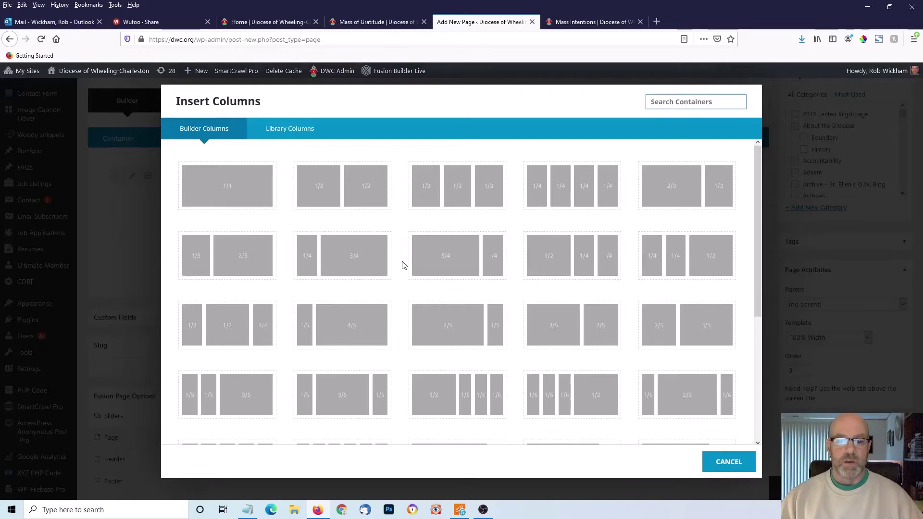
pyautogui.scroll(-5, 403, 265)
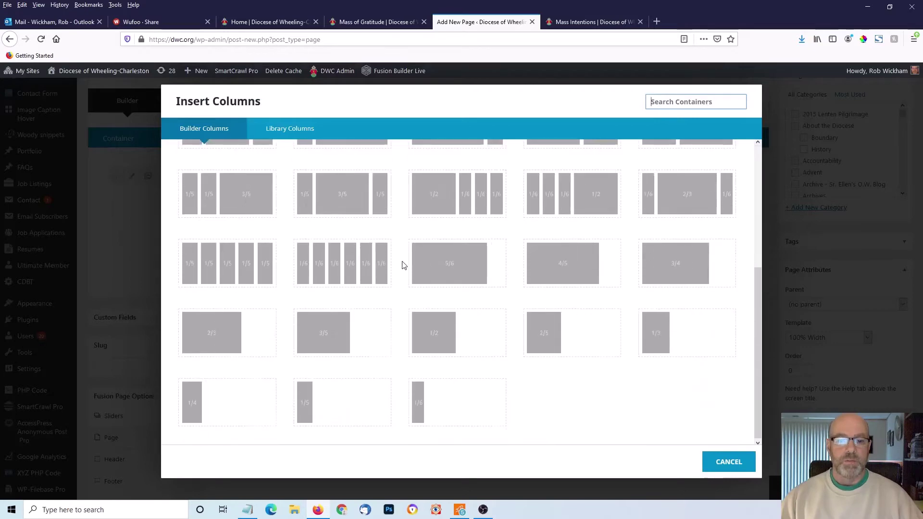
pyautogui.click(305, 403)
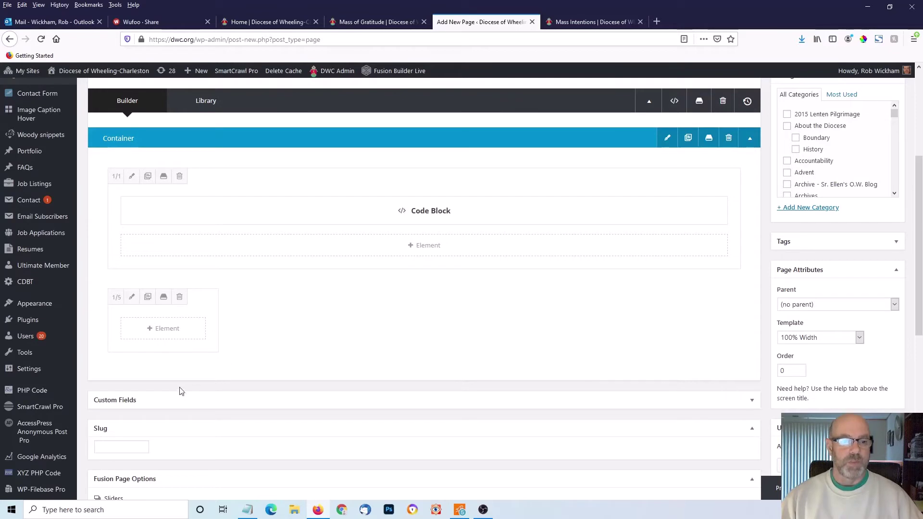
pyautogui.click(148, 298)
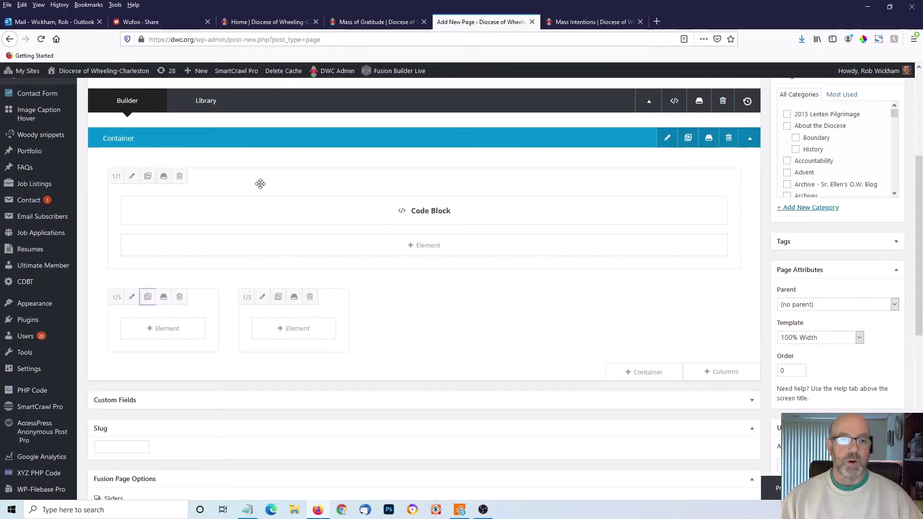
# Resize the Code Block column to 3/5 and place it between the two empty 1/5 columns.
pyautogui.click(116, 177)
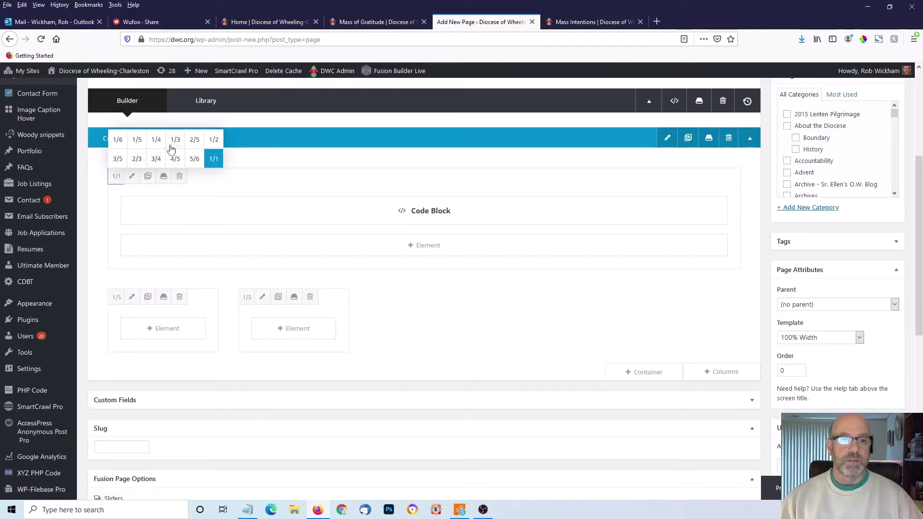
pyautogui.click(117, 158)
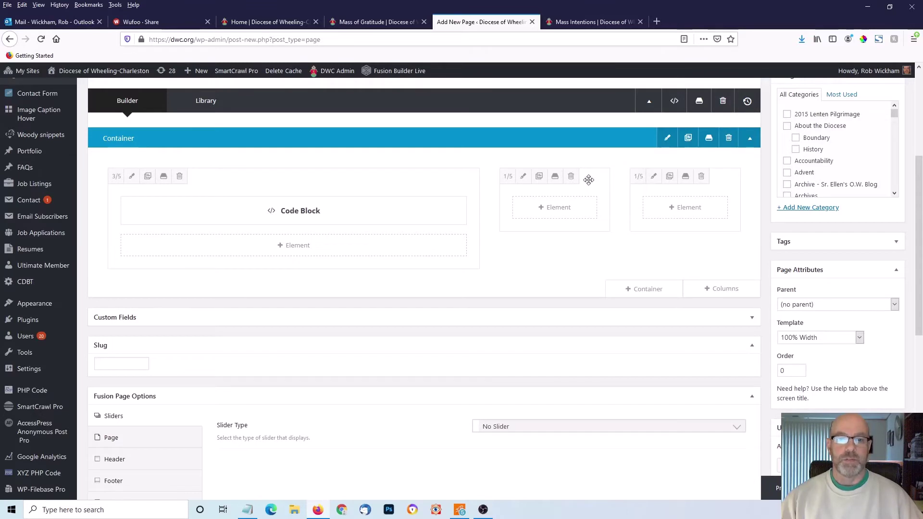
pyautogui.moveTo(589, 180); pyautogui.dragTo(199, 173)
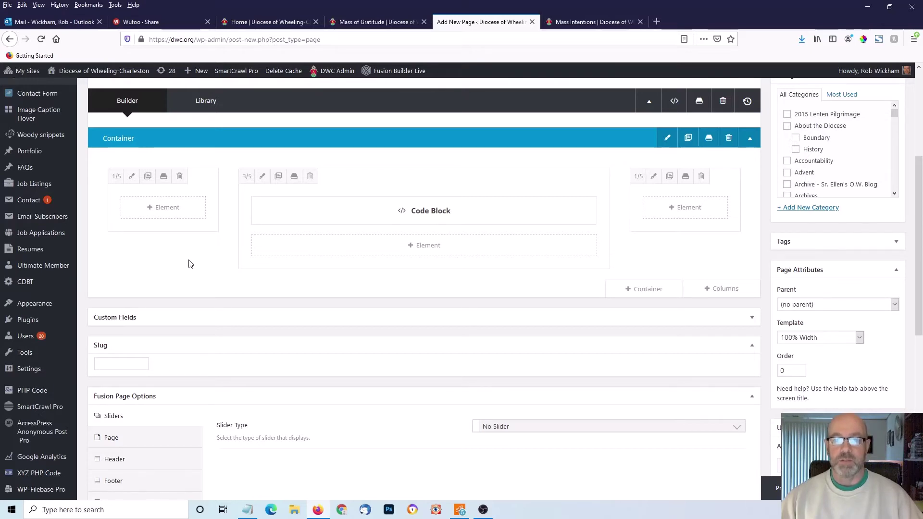
# Preview the Mass Intentions page with the form in the three-column layout.
pyautogui.click(779, 488)
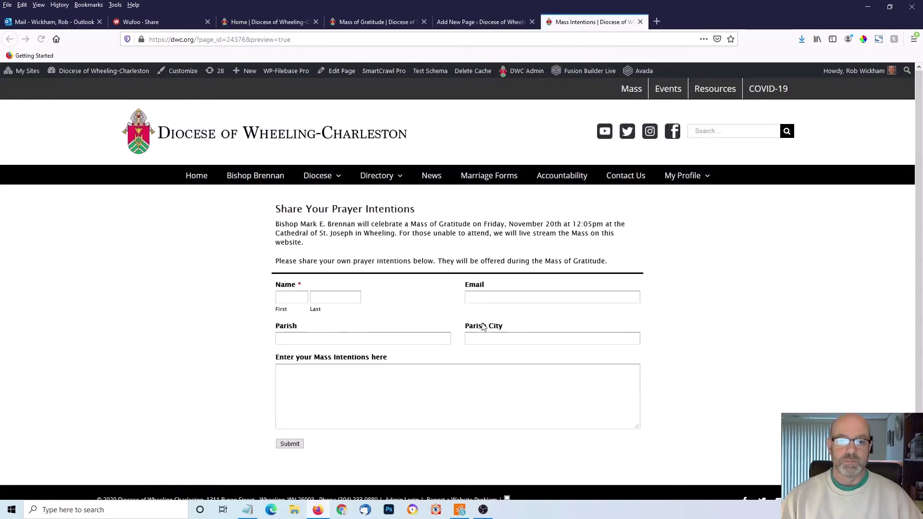
pyautogui.scroll(-1, 483, 326)
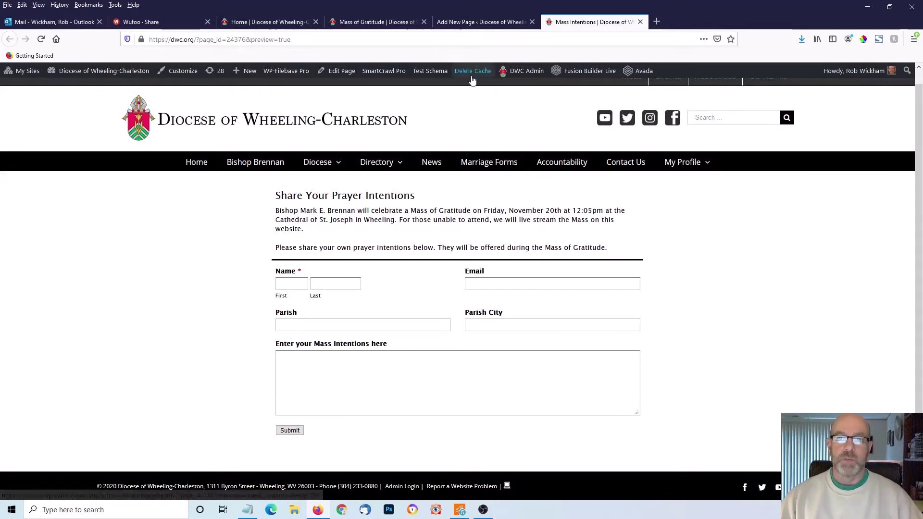
pyautogui.click(468, 25)
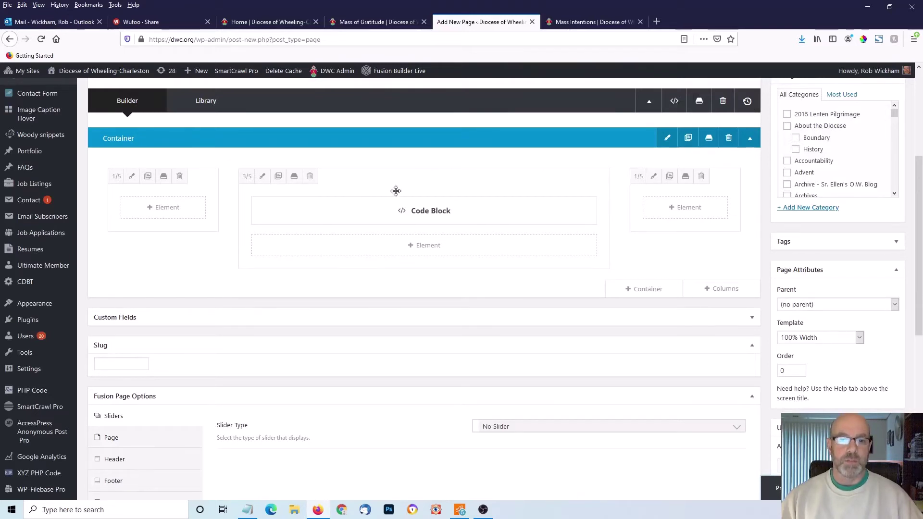
# Give the 3/5 Code Block column a border with size 1 and black colour.
pyautogui.click(263, 178)
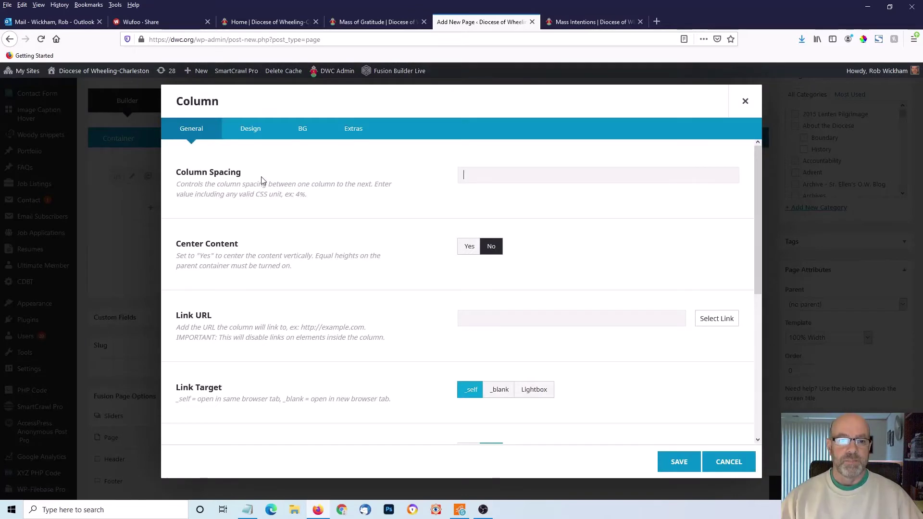
pyautogui.click(252, 132)
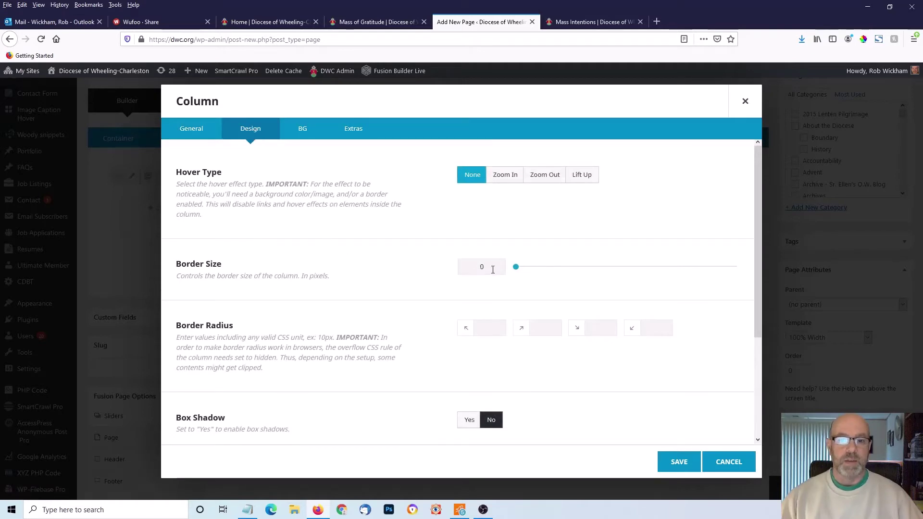
pyautogui.moveTo(496, 269); pyautogui.dragTo(429, 266)
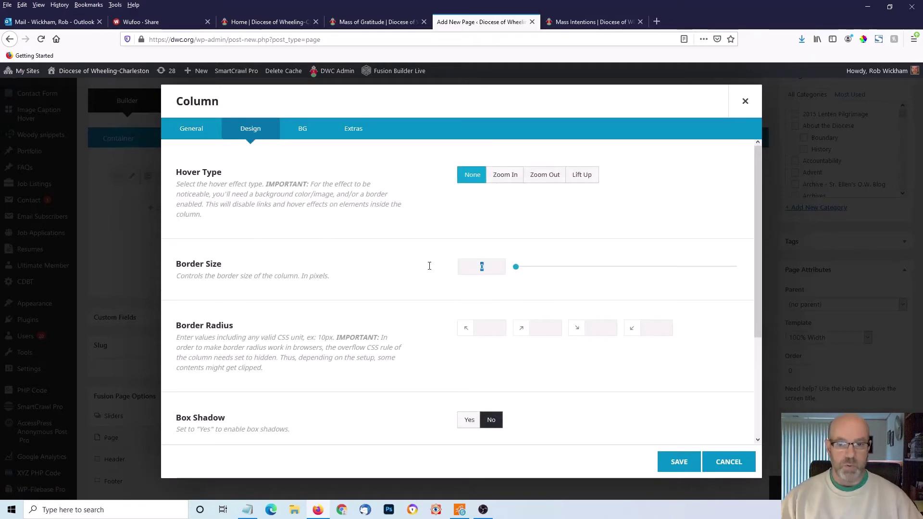
pyautogui.write('1')
pyautogui.scroll(-2, 429, 270)
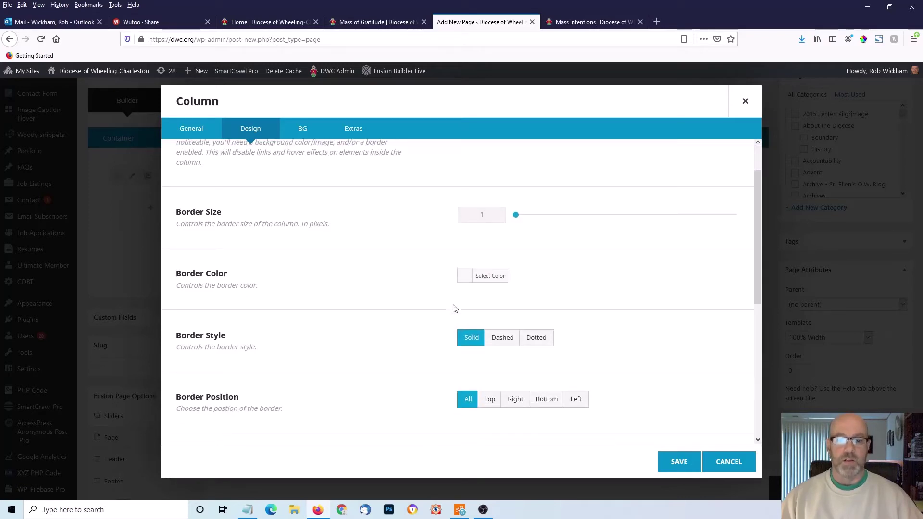
pyautogui.click(492, 276)
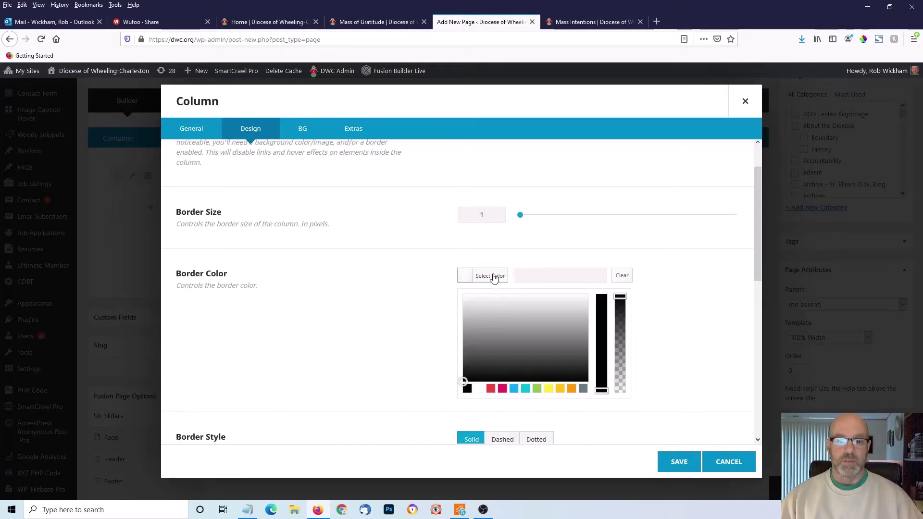
pyautogui.click(467, 389)
# Set the Code Block column's border radius to 10 on all four corners.
pyautogui.scroll(-4, 414, 339)
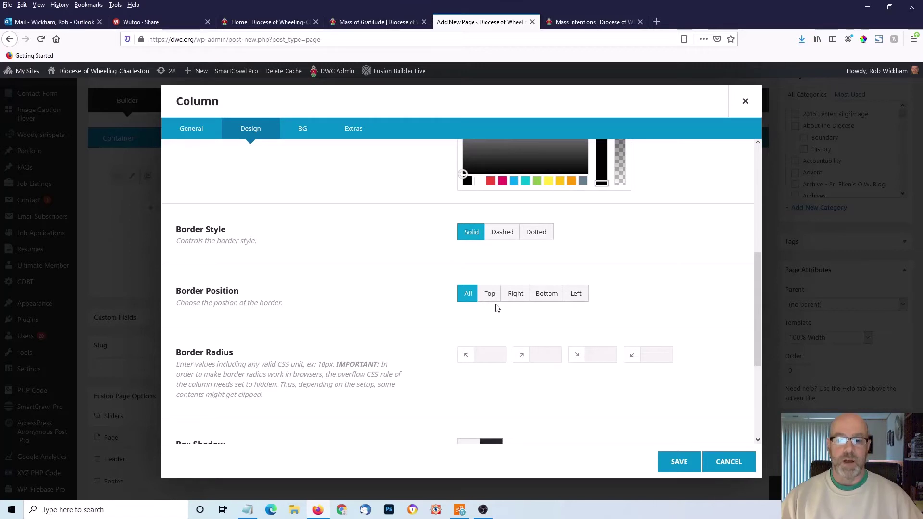
pyautogui.scroll(-3, 458, 309)
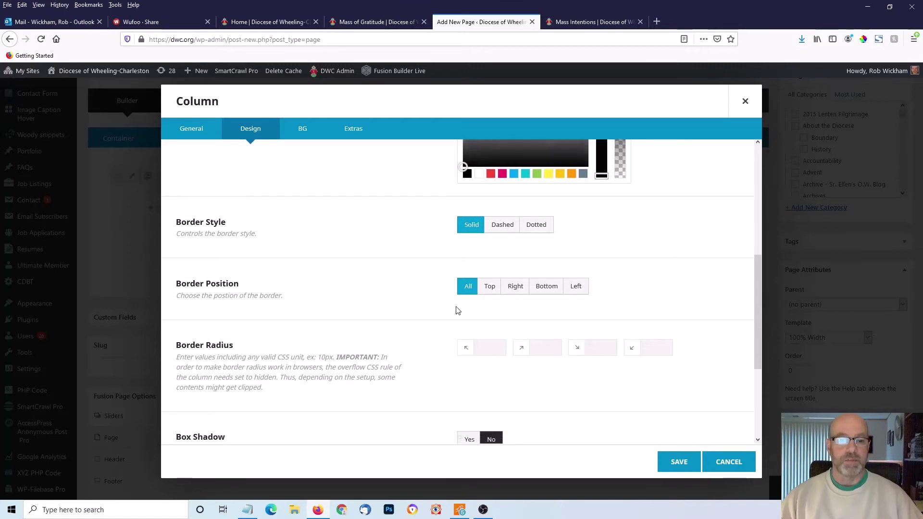
pyautogui.scroll(-1, 457, 309)
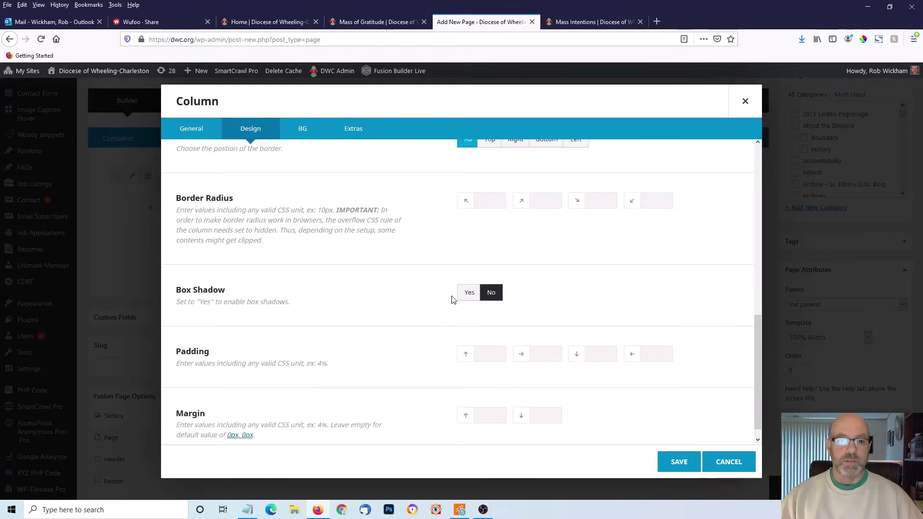
pyautogui.scroll(1, 454, 301)
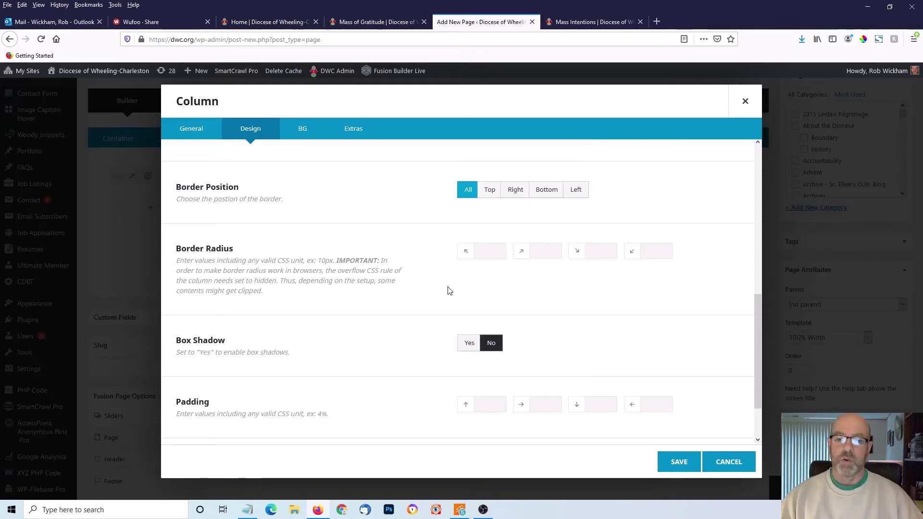
pyautogui.click(489, 252)
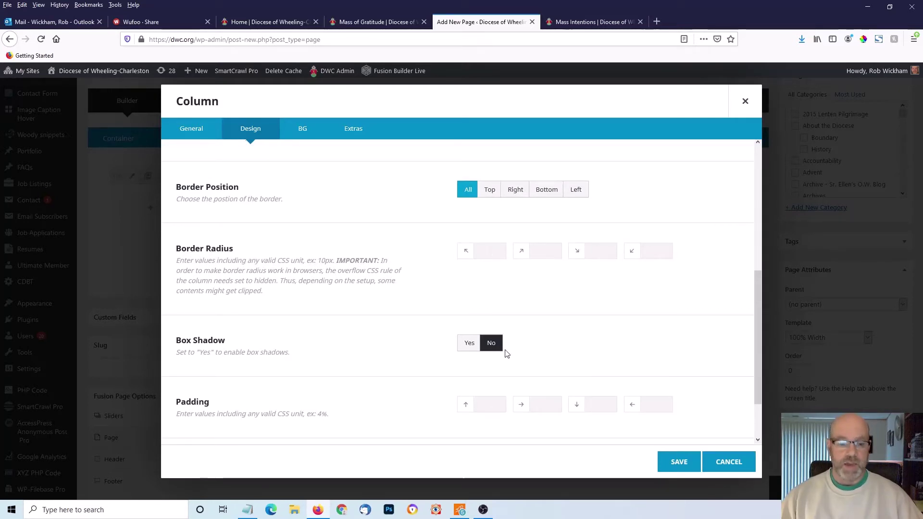
pyautogui.write('10')
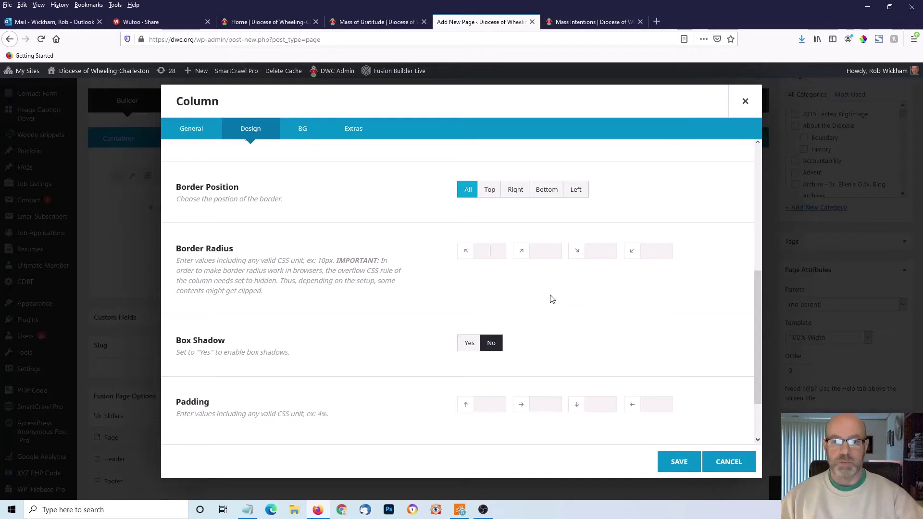
pyautogui.click(545, 251)
pyautogui.write('10')
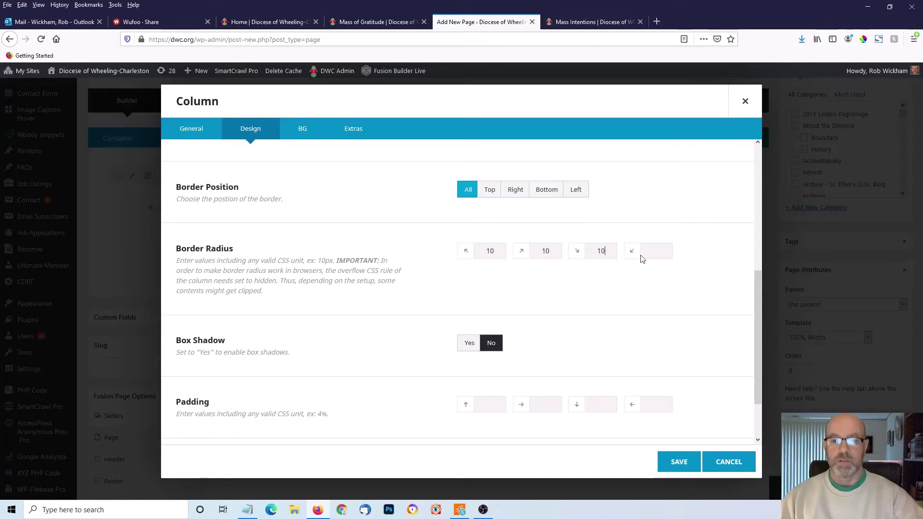
pyautogui.click(653, 253)
pyautogui.write('10')
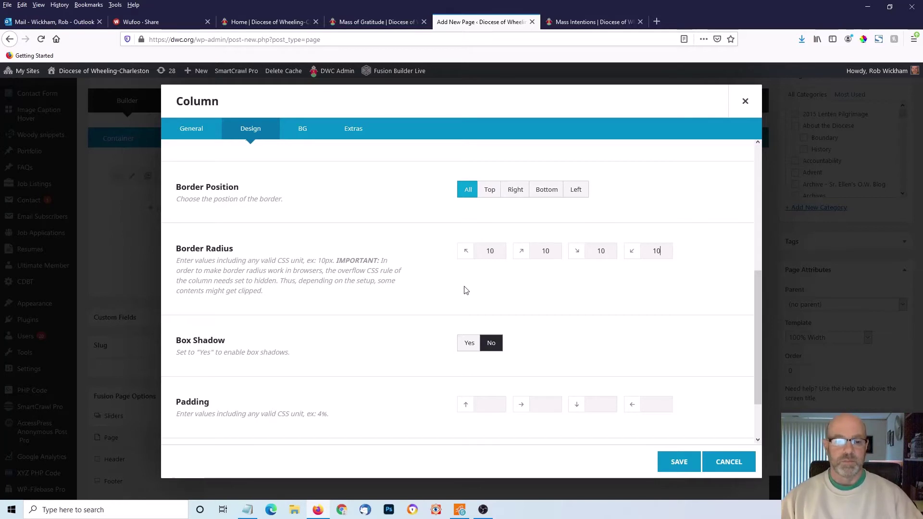
# Set the Code Block column's padding to 20 on all four sides and save the column settings.
pyautogui.scroll(-1, 465, 292)
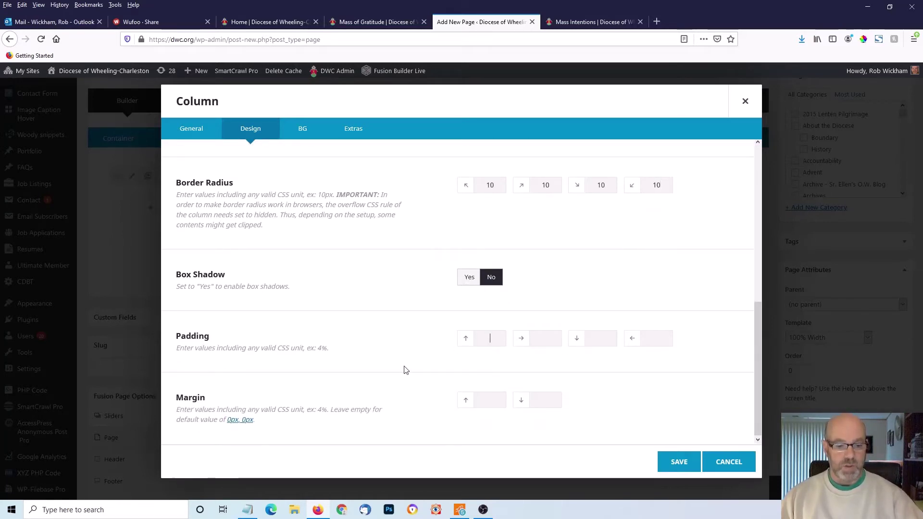
pyautogui.write('20')
pyautogui.click(558, 339)
pyautogui.write('2')
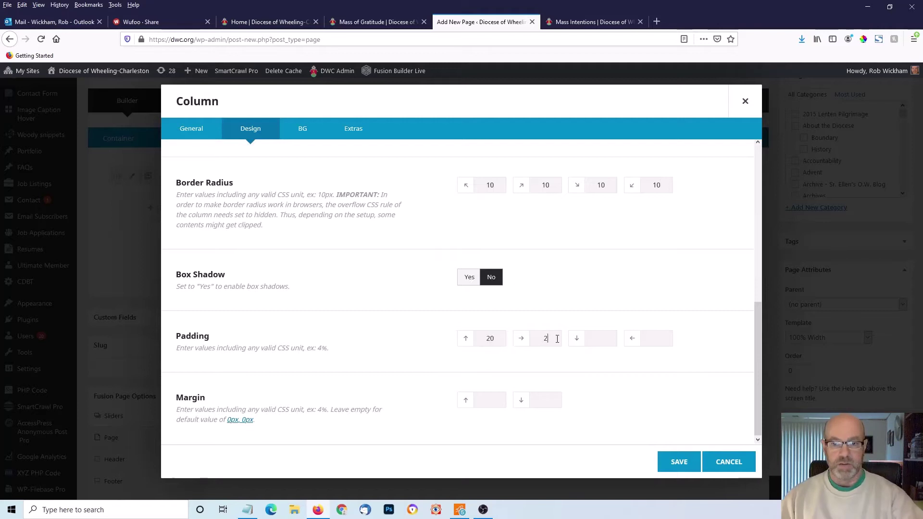
pyautogui.write('0')
pyautogui.click(601, 338)
pyautogui.write('20')
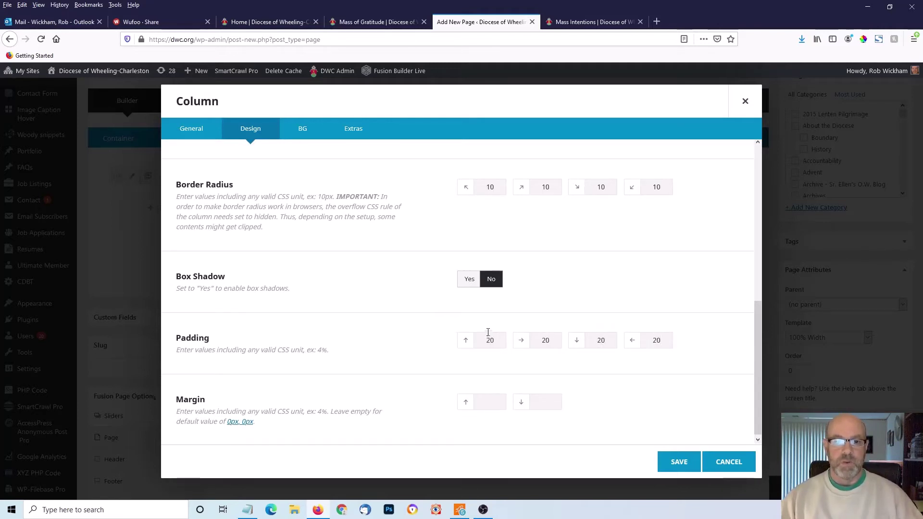
pyautogui.scroll(3, 488, 333)
pyautogui.scroll(2, 488, 334)
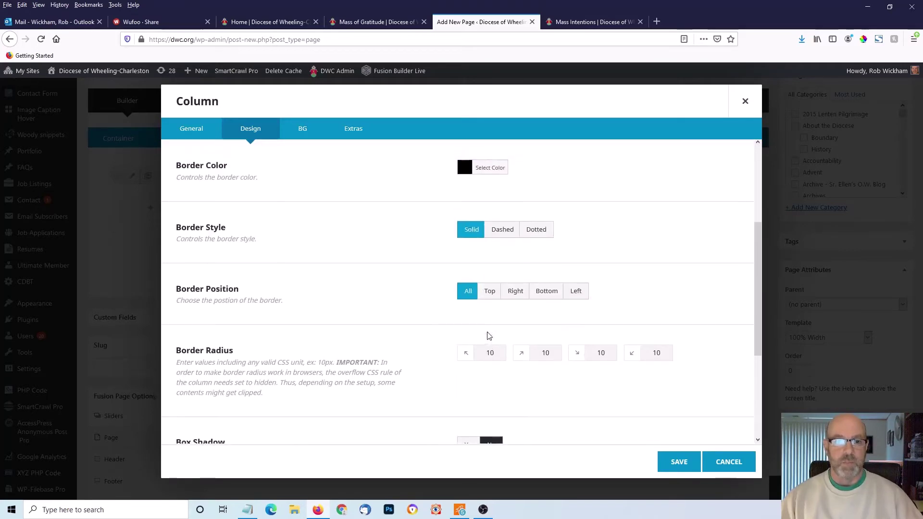
pyautogui.click(683, 462)
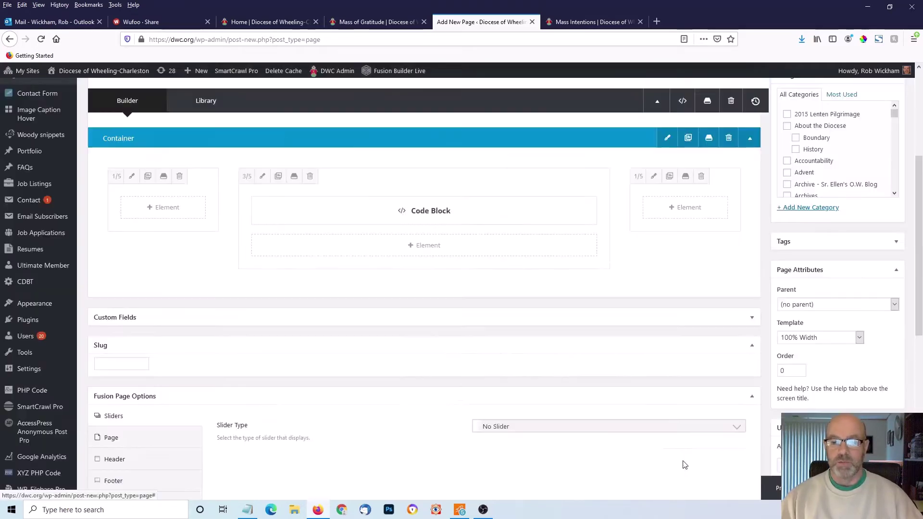
# Preview the Mass Intentions page with the border around the form.
pyautogui.click(736, 438)
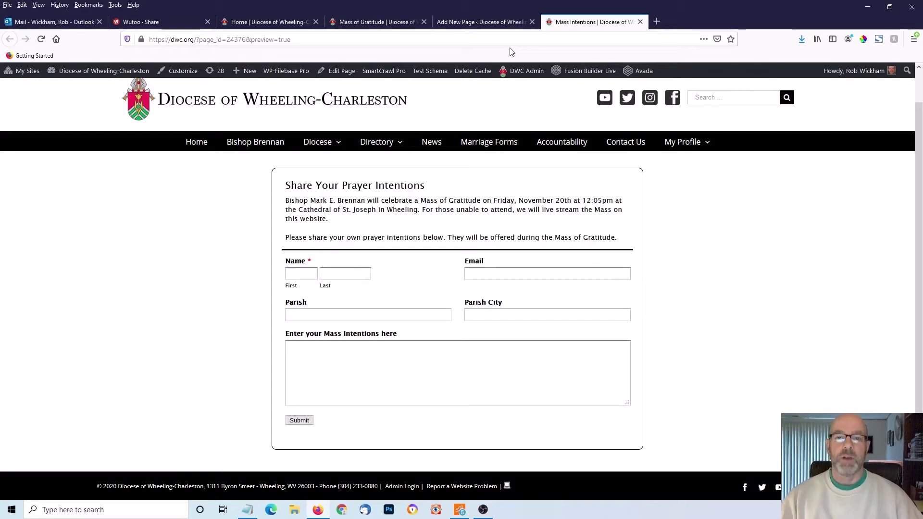
pyautogui.click(473, 21)
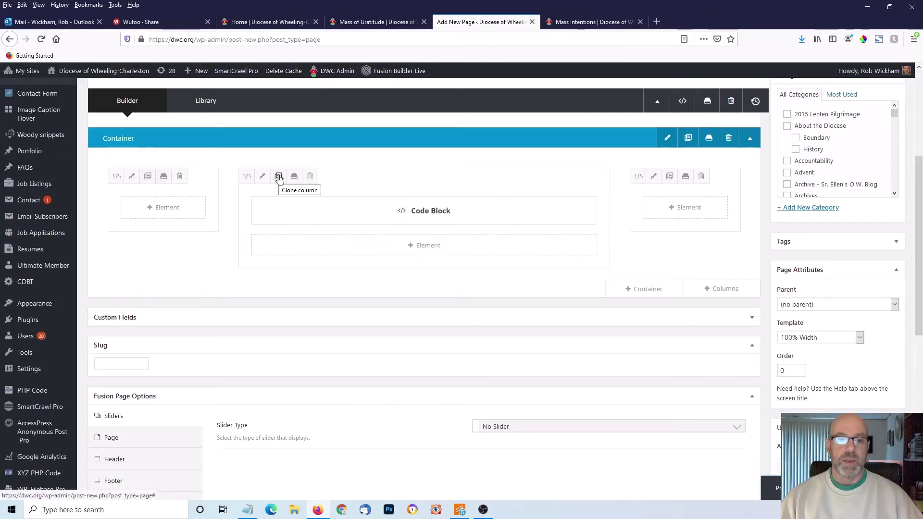
# Add a 1/5–3/5–1/5 column row below the form row and insert the MassOfGratitude_DayOfMassAd_600x215.jpg image into its 3/5 column.
pyautogui.click(721, 288)
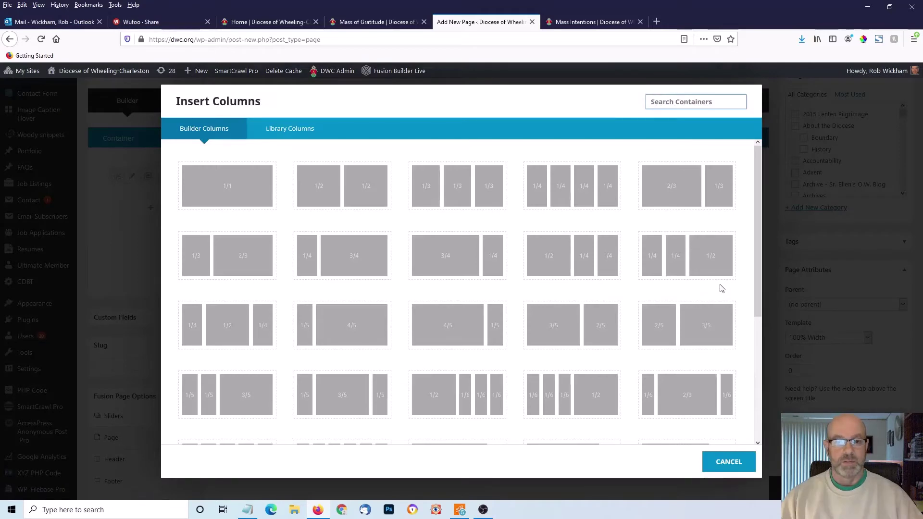
pyautogui.click(344, 388)
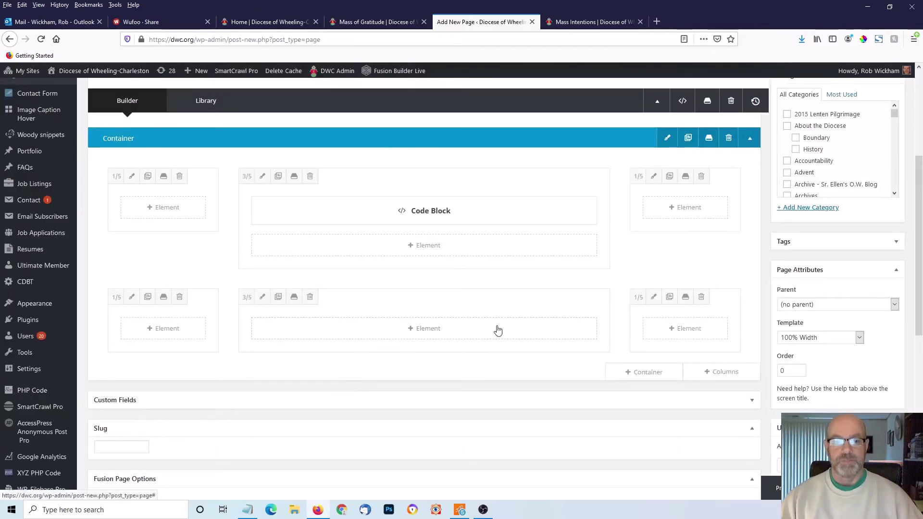
pyautogui.click(412, 330)
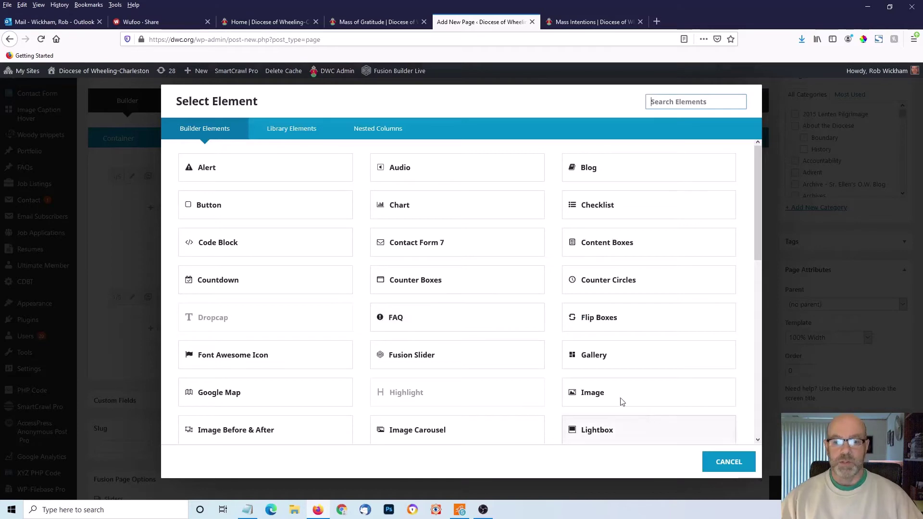
pyautogui.click(590, 393)
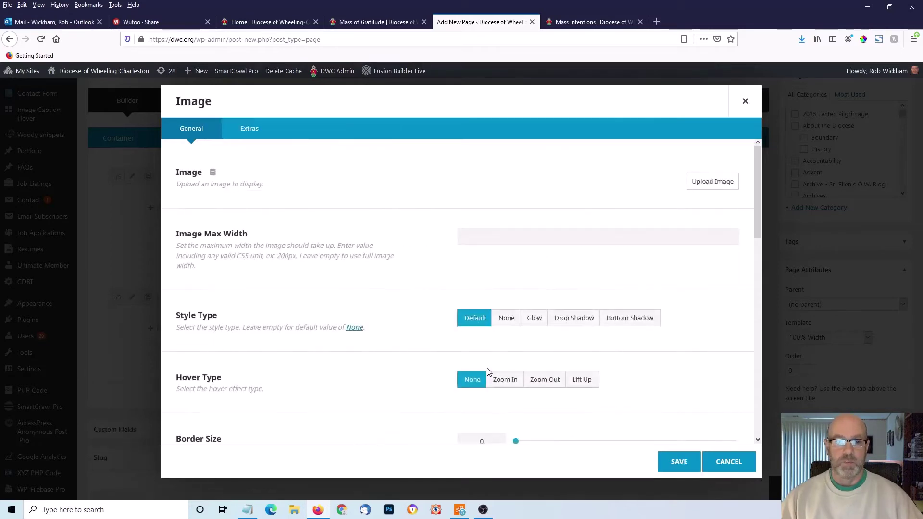
pyautogui.click(712, 182)
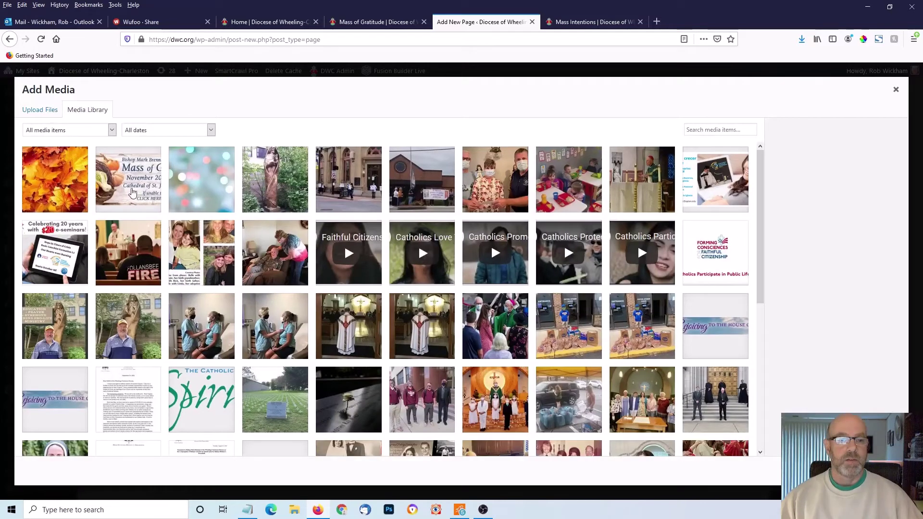
pyautogui.click(132, 173)
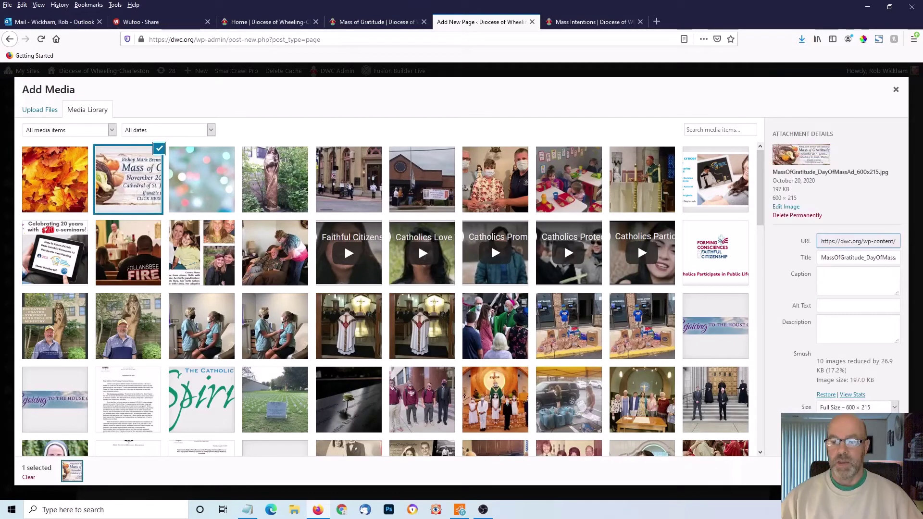
pyautogui.click(881, 471)
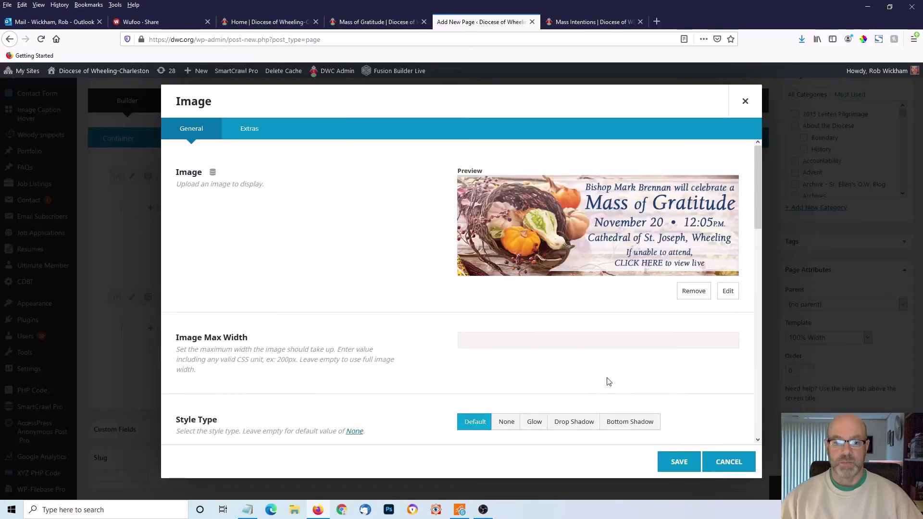
# Set the banner image's alignment to Center and save the image element.
pyautogui.scroll(-5, 608, 381)
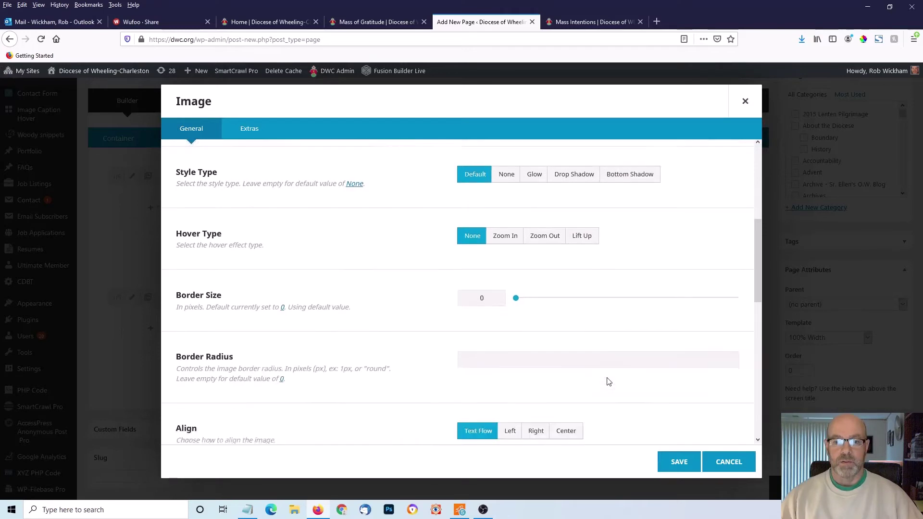
pyautogui.scroll(-3, 608, 381)
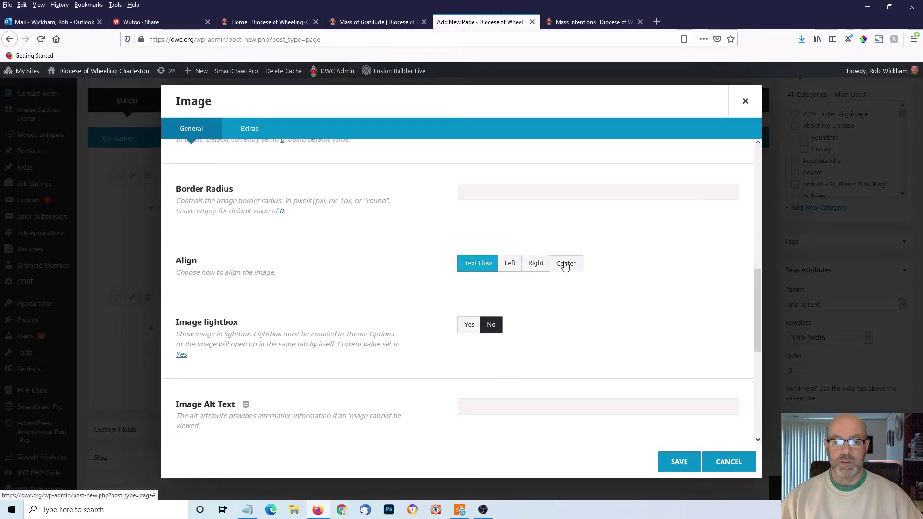
pyautogui.click(566, 266)
pyautogui.scroll(-1, 568, 333)
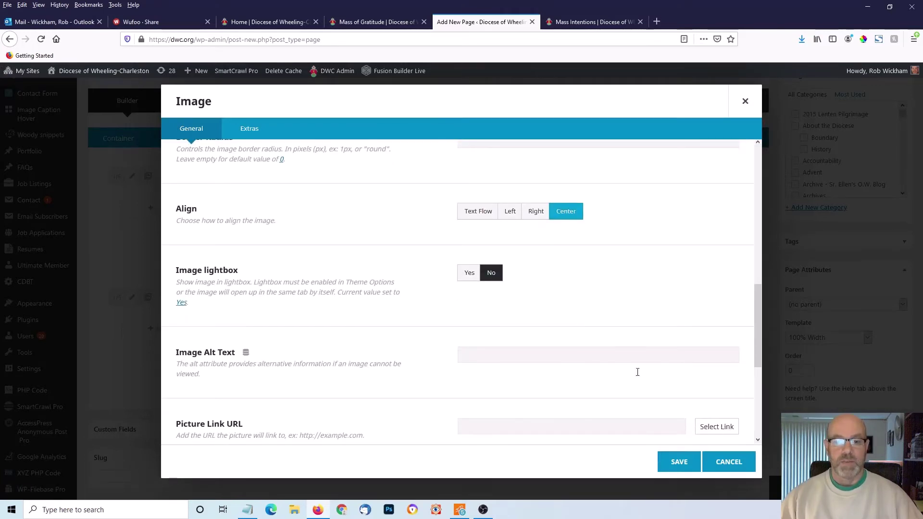
pyautogui.click(678, 462)
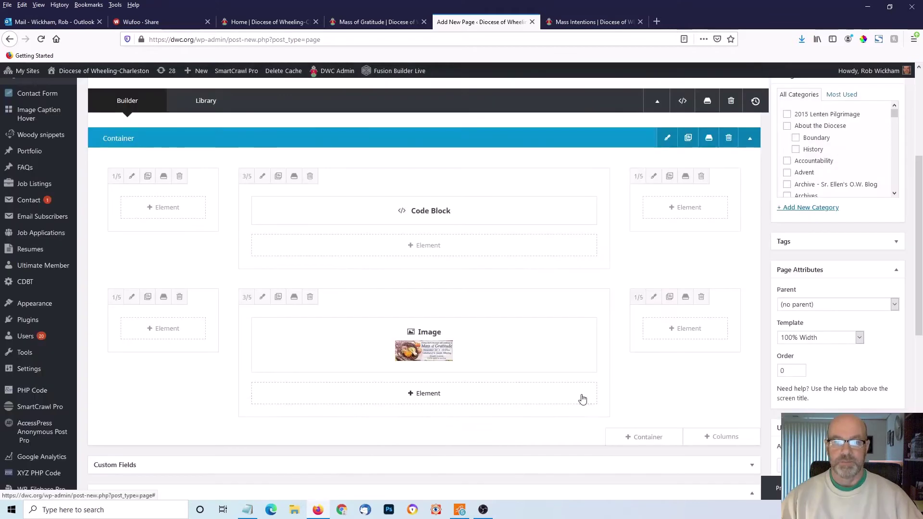
# Preview the Mass Intentions page with the banner image placed below the form.
pyautogui.moveTo(481, 371)
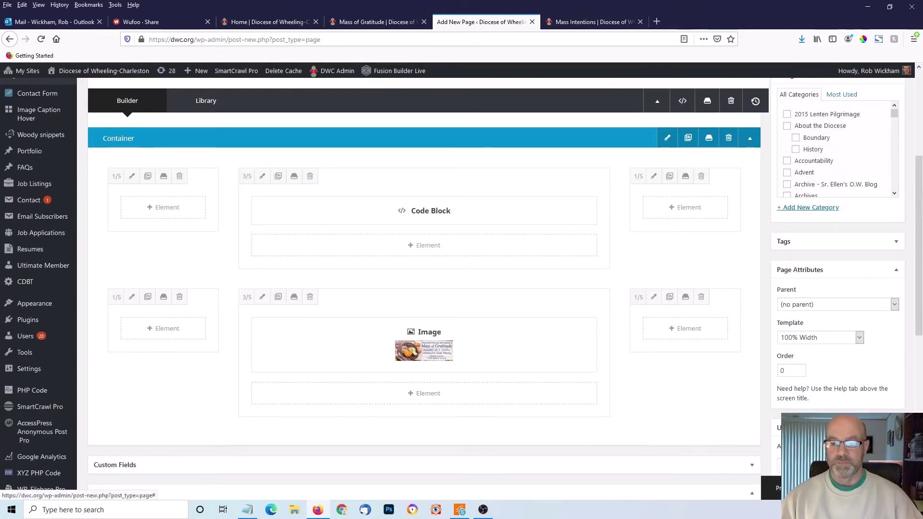
pyautogui.click(789, 488)
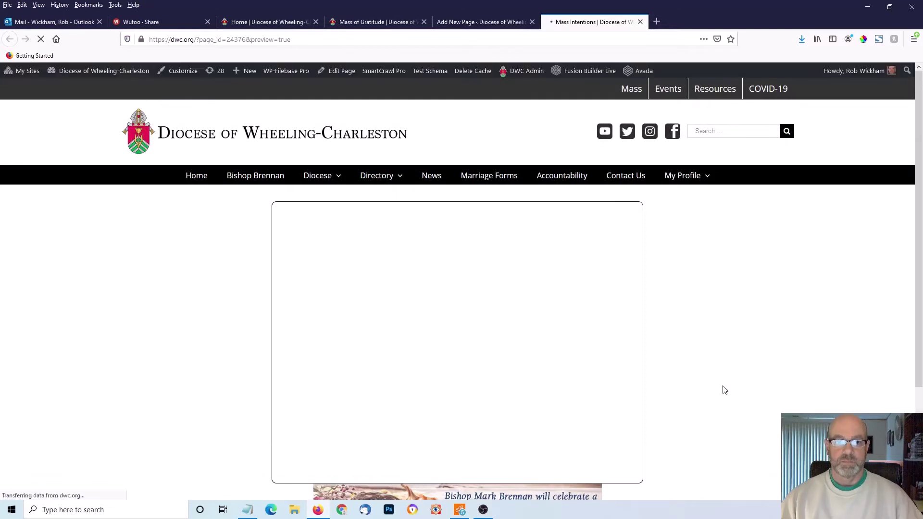
pyautogui.scroll(-2, 725, 390)
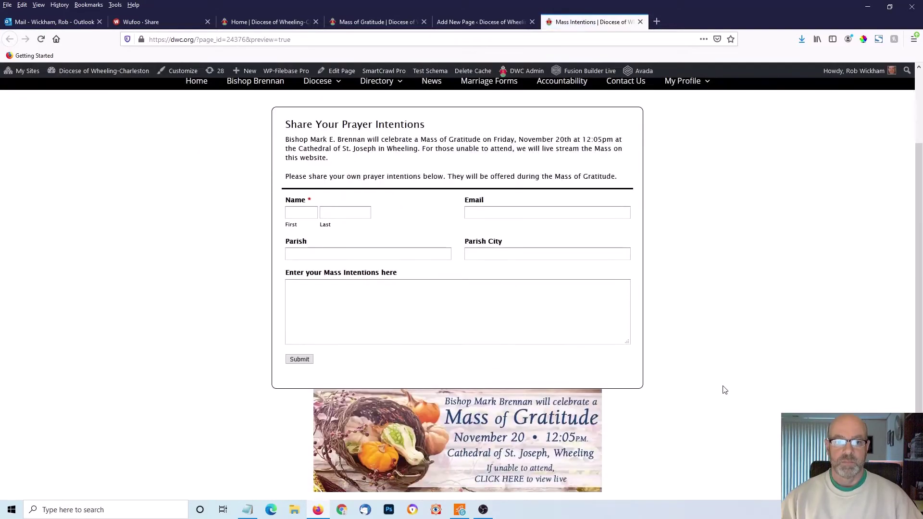
pyautogui.scroll(-1, 725, 390)
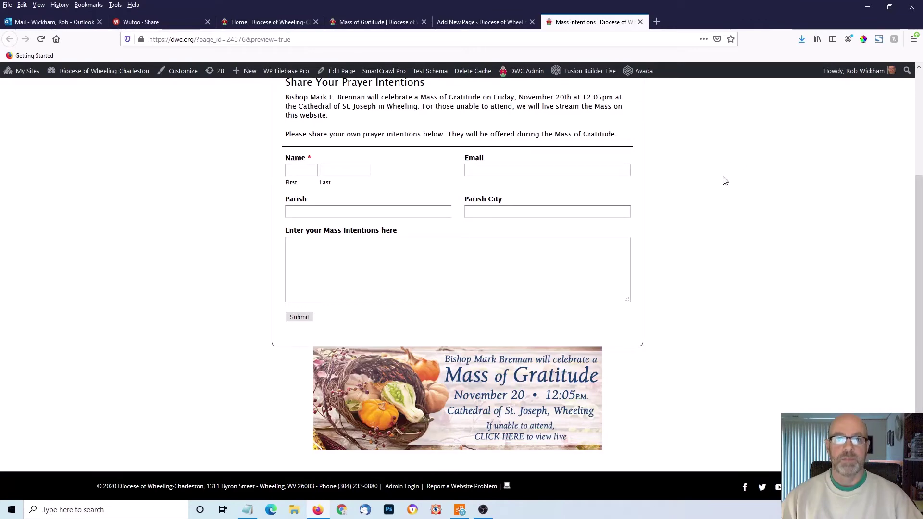
# Rearrange the page columns so the 1/5–3/5–1/5 image row sits above the matching Code Block row.
pyautogui.click(490, 23)
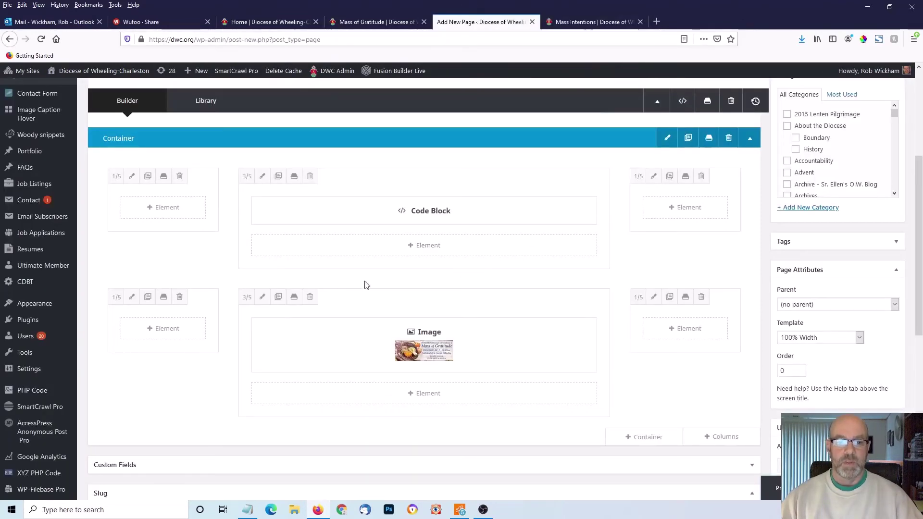
pyautogui.scroll(1, 214, 289)
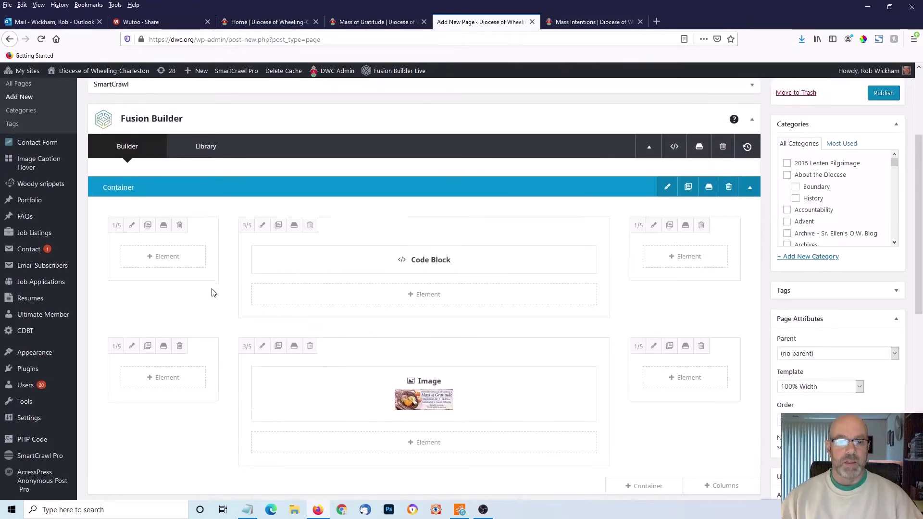
pyautogui.moveTo(207, 350); pyautogui.dragTo(208, 228)
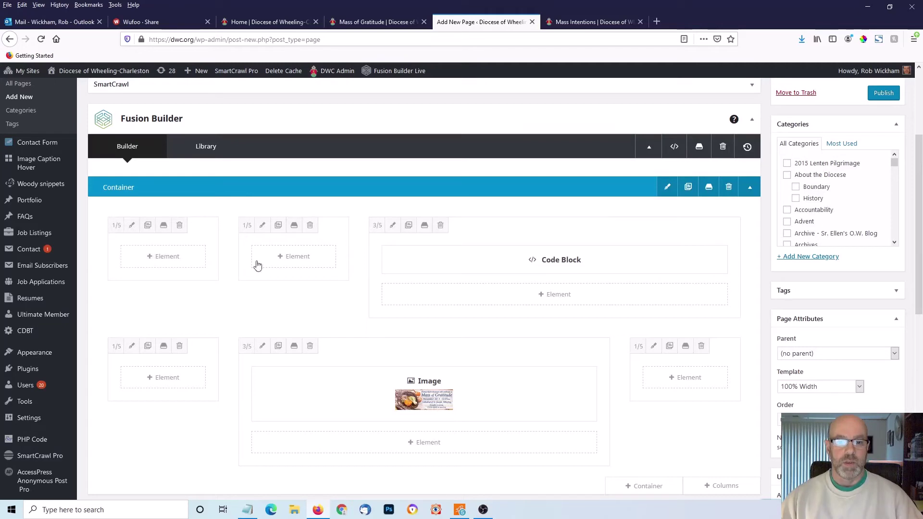
pyautogui.moveTo(371, 352); pyautogui.dragTo(333, 235)
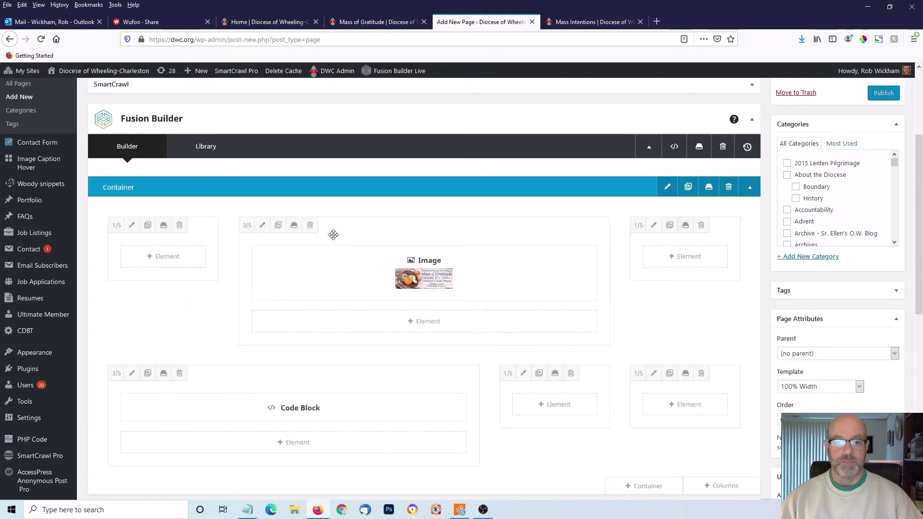
pyautogui.moveTo(598, 376); pyautogui.dragTo(227, 373)
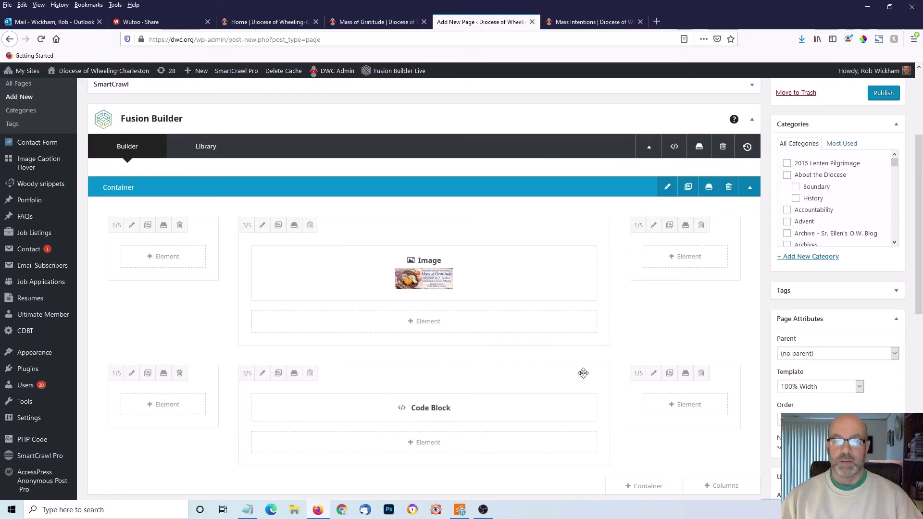
# Preview the Mass Intentions page to check the banner image above the prayer intentions form.
pyautogui.scroll(-2, 583, 374)
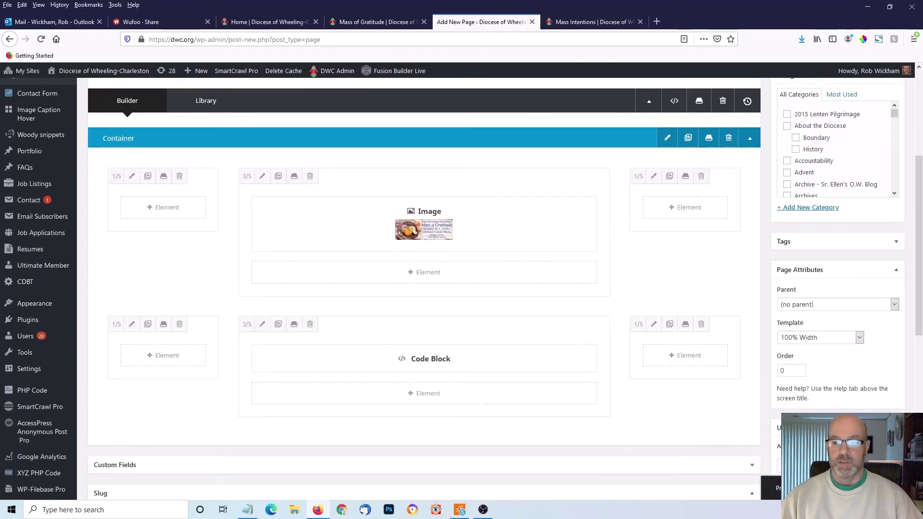
pyautogui.click(771, 488)
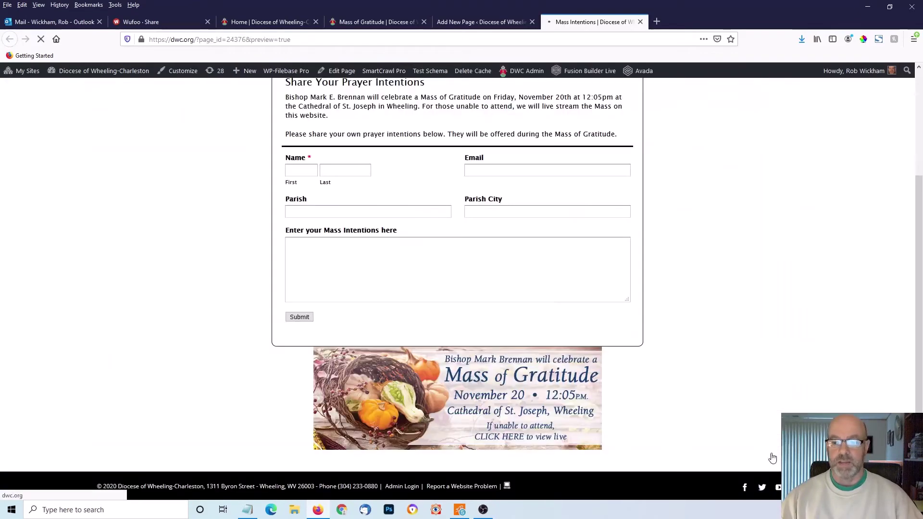
pyautogui.click(493, 24)
pyautogui.click(559, 23)
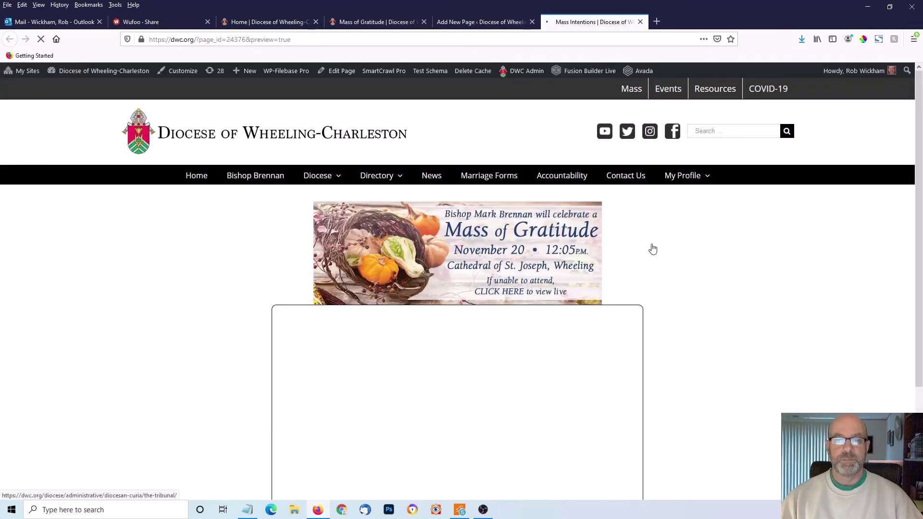
pyautogui.scroll(-2, 452, 201)
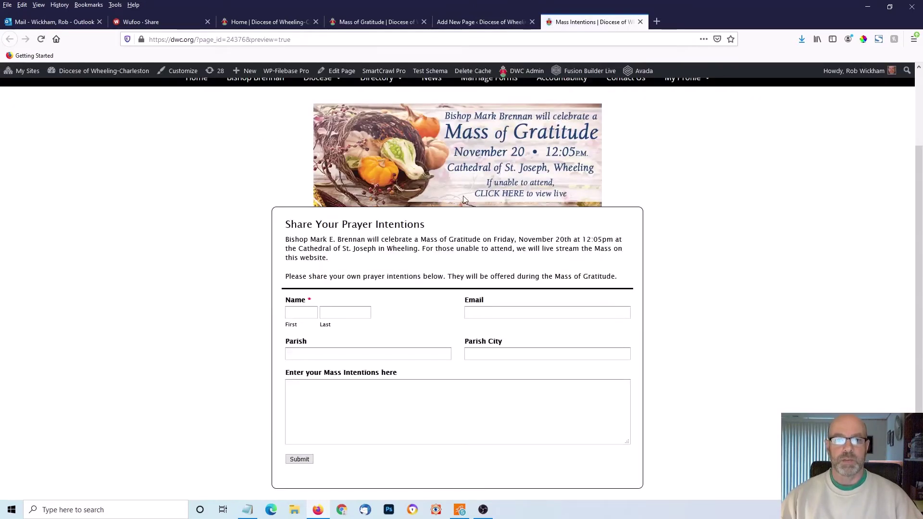
# Set the bottom margin of the 3/5 image column to 40 and save the column settings.
pyautogui.click(476, 19)
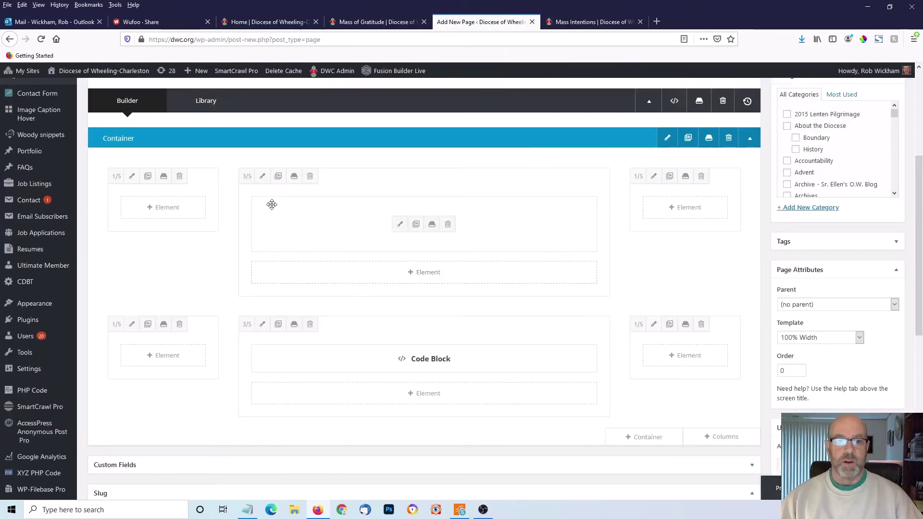
pyautogui.click(263, 179)
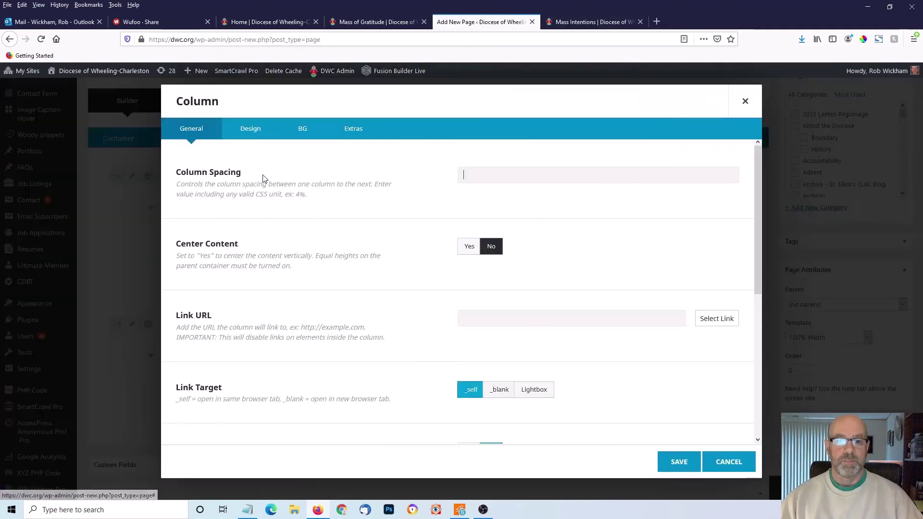
pyautogui.click(259, 131)
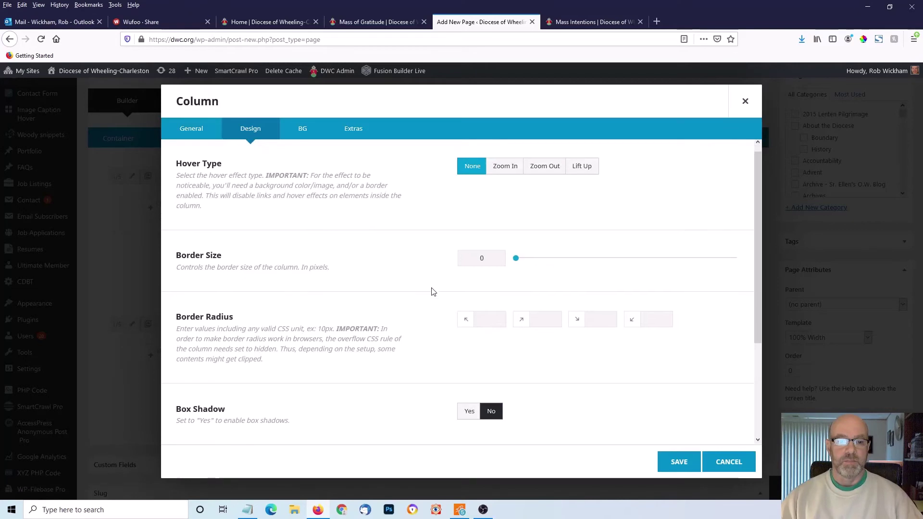
pyautogui.scroll(-3, 433, 291)
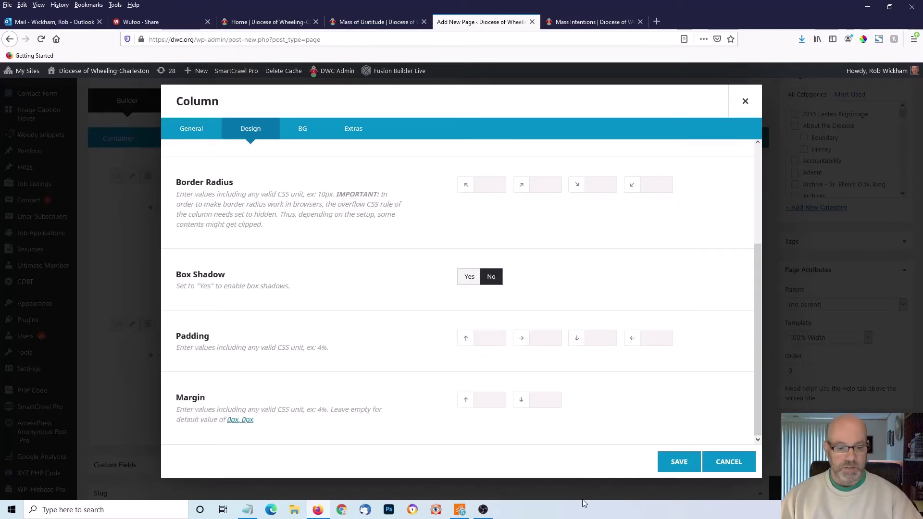
pyautogui.write('40')
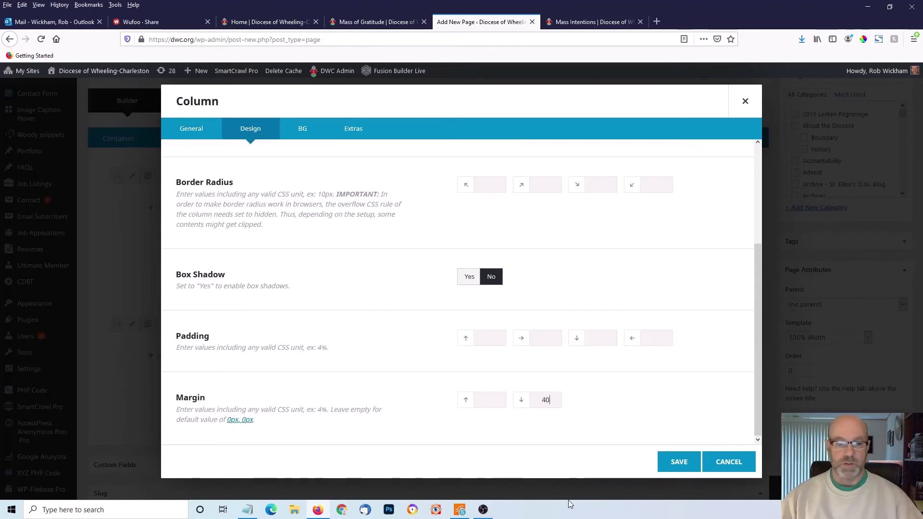
pyautogui.click(673, 468)
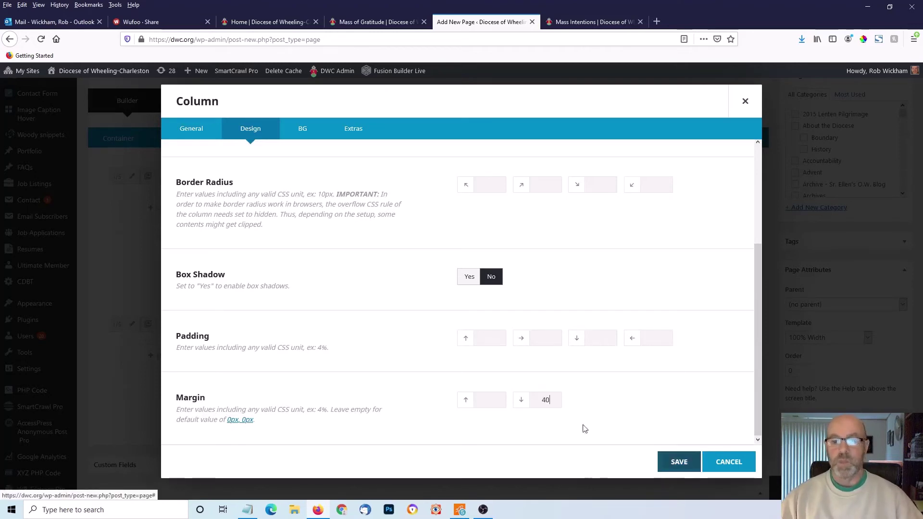
pyautogui.click(678, 463)
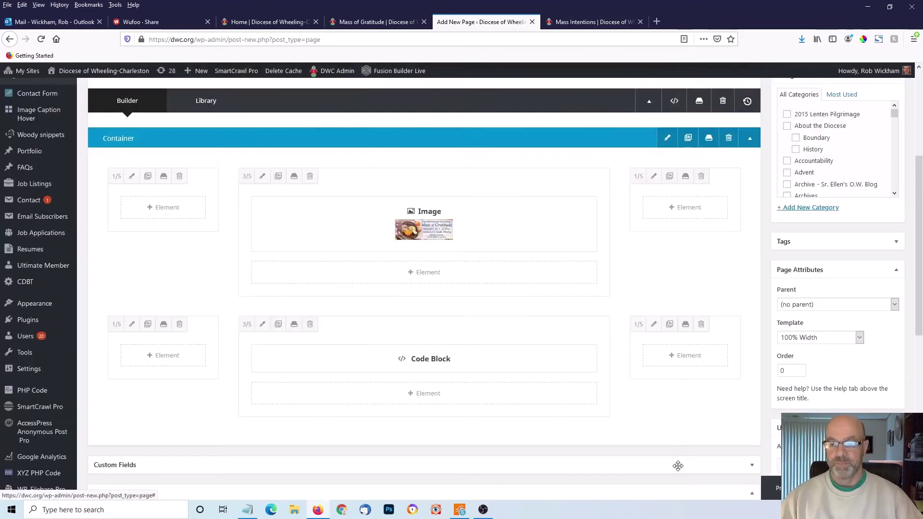
# Preview the Mass Intentions page and check the spacing between the banner image and the bordered form.
pyautogui.click(775, 488)
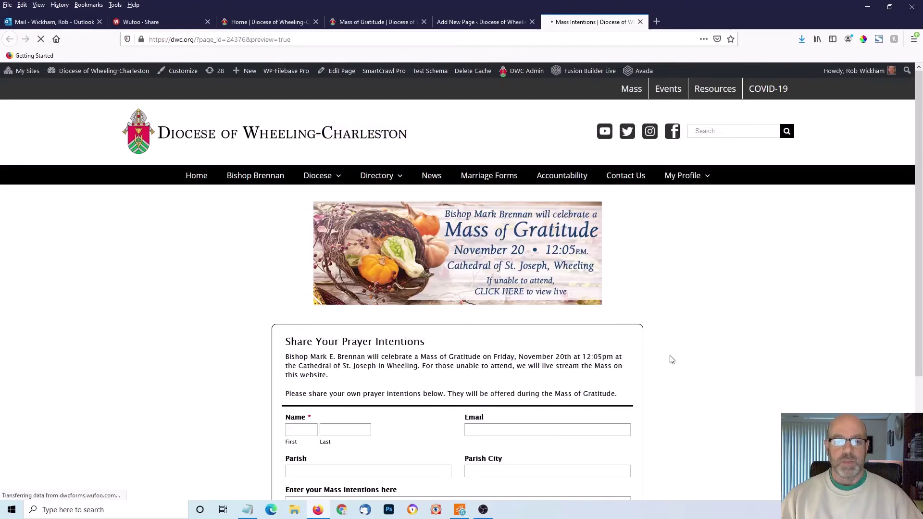
pyautogui.scroll(-3, 671, 360)
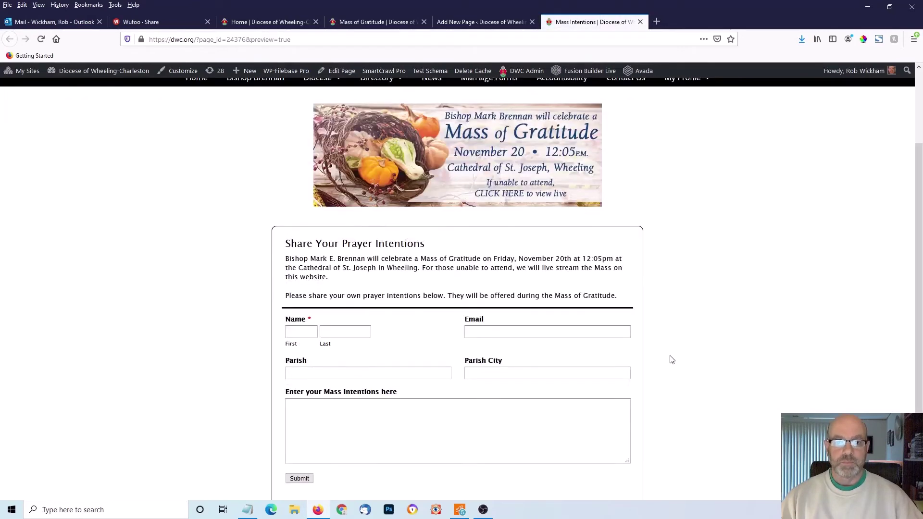
pyautogui.scroll(-2, 671, 359)
pyautogui.scroll(2, 672, 359)
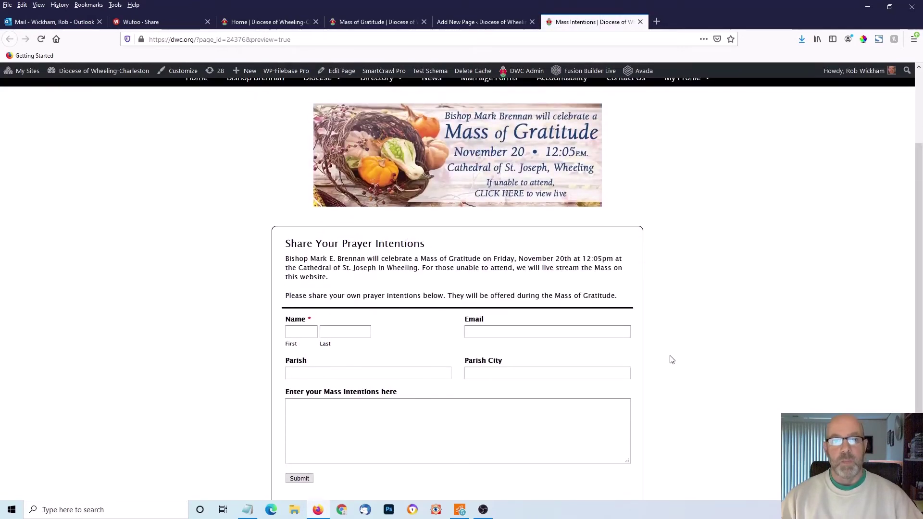
pyautogui.scroll(-2, 671, 360)
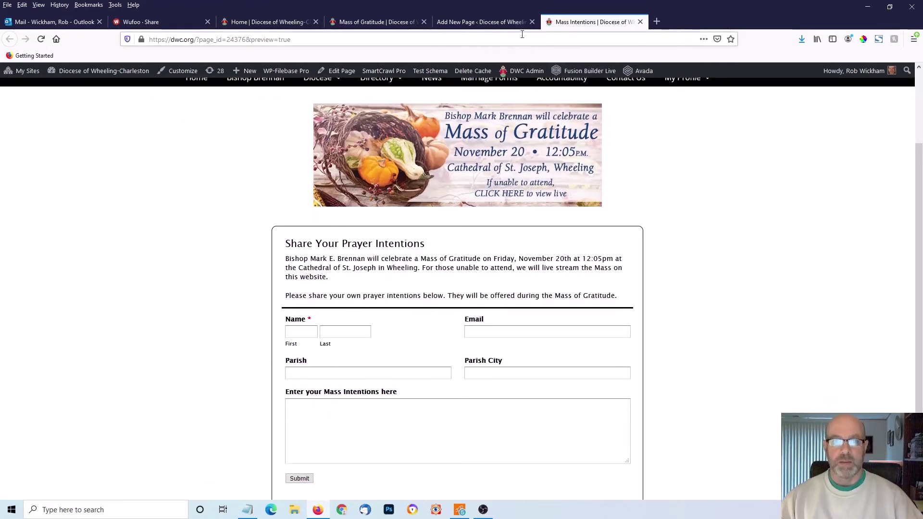
# Set the container's background image to 6853035-fall-leaves-background.jpg from the media library and save the container settings.
pyautogui.click(463, 22)
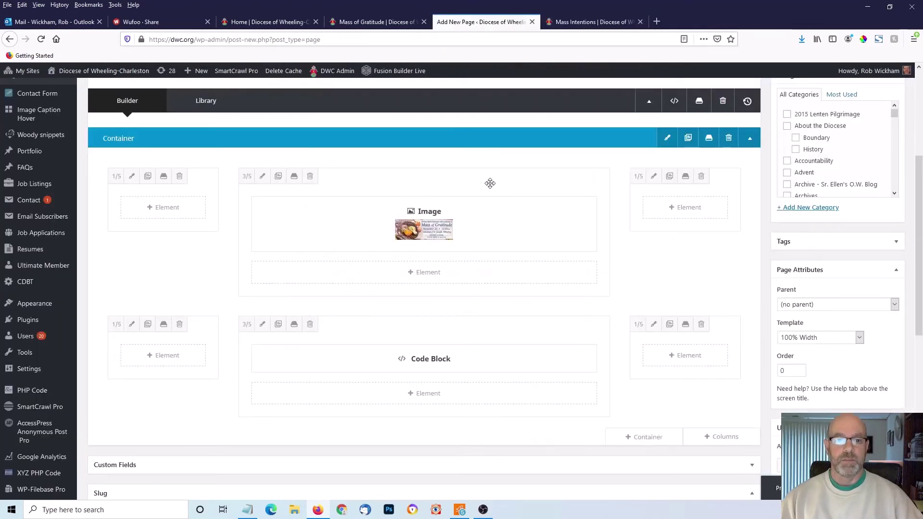
pyautogui.click(667, 139)
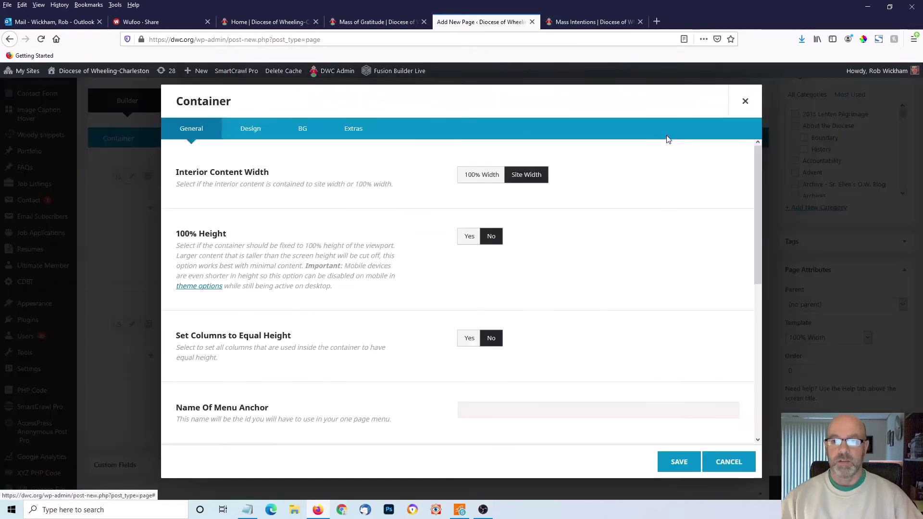
pyautogui.click(303, 130)
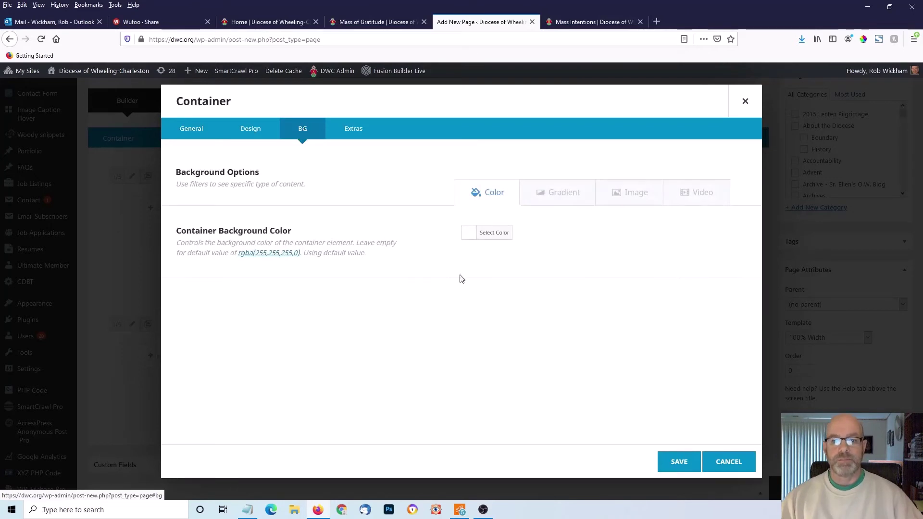
pyautogui.click(630, 194)
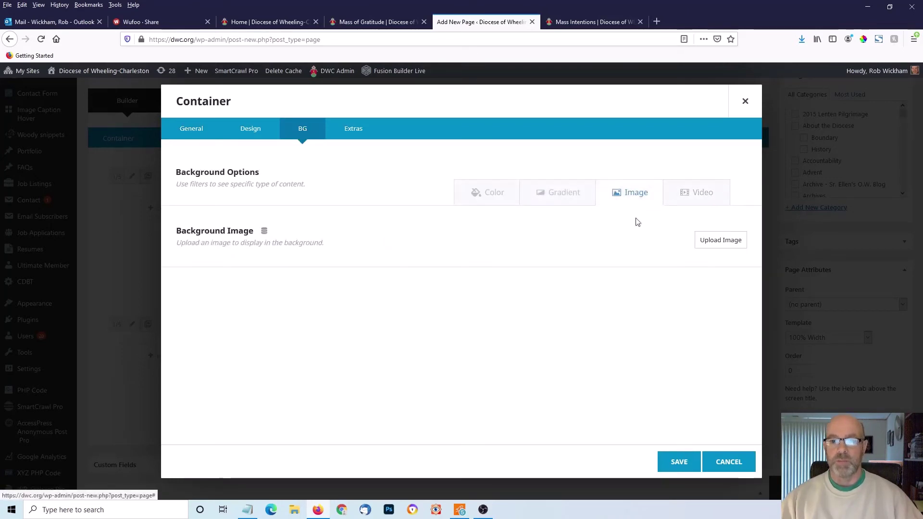
pyautogui.click(721, 241)
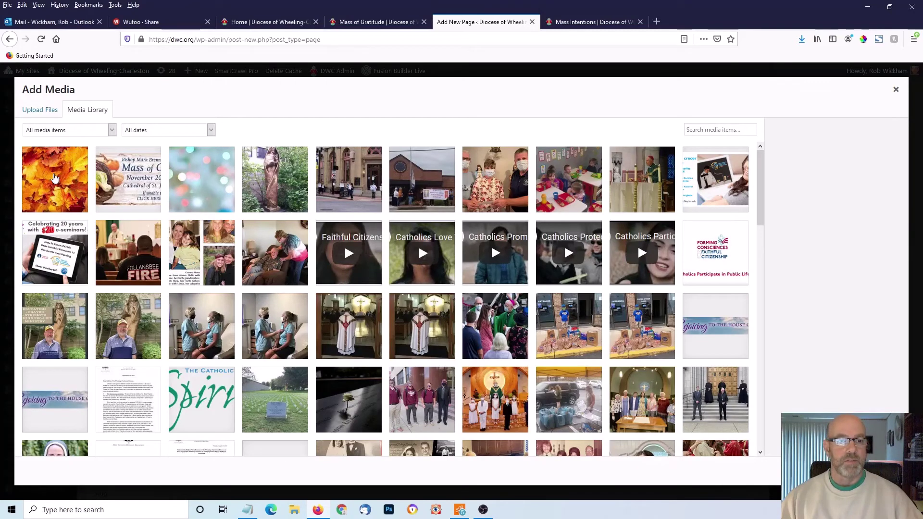
pyautogui.click(55, 178)
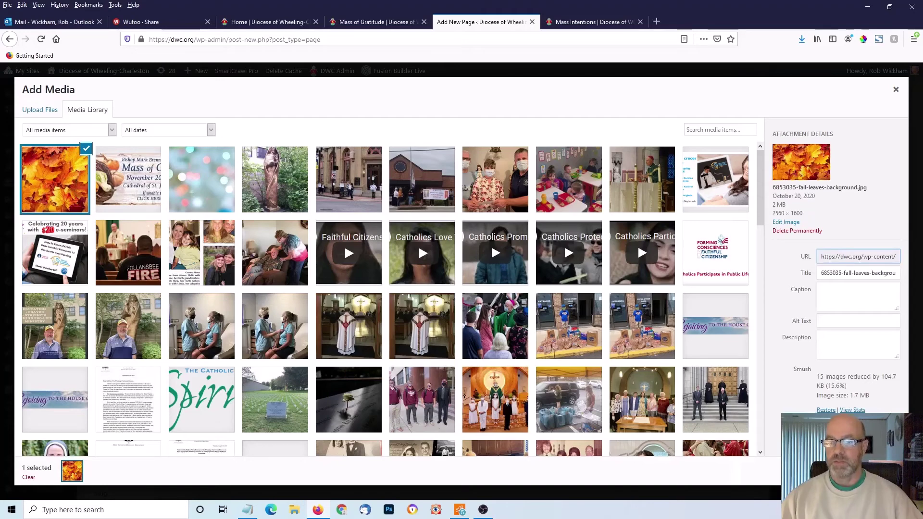
pyautogui.click(870, 470)
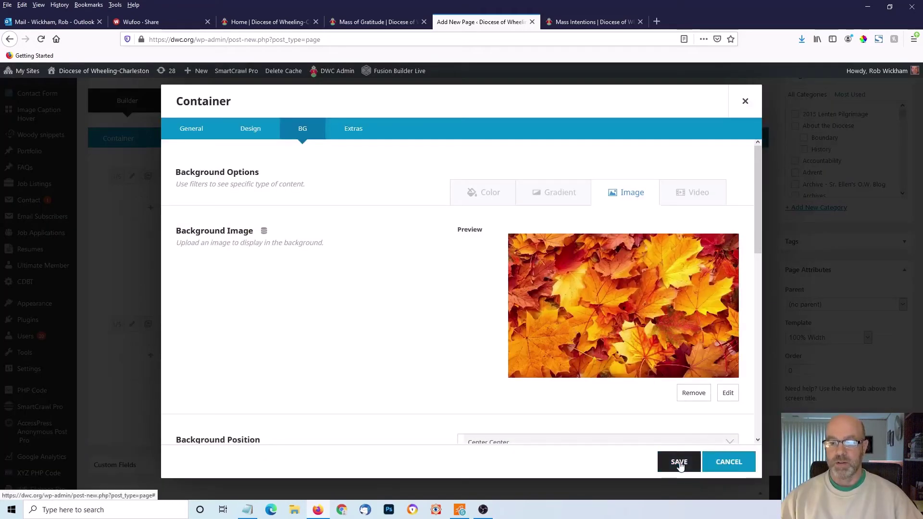
pyautogui.click(679, 462)
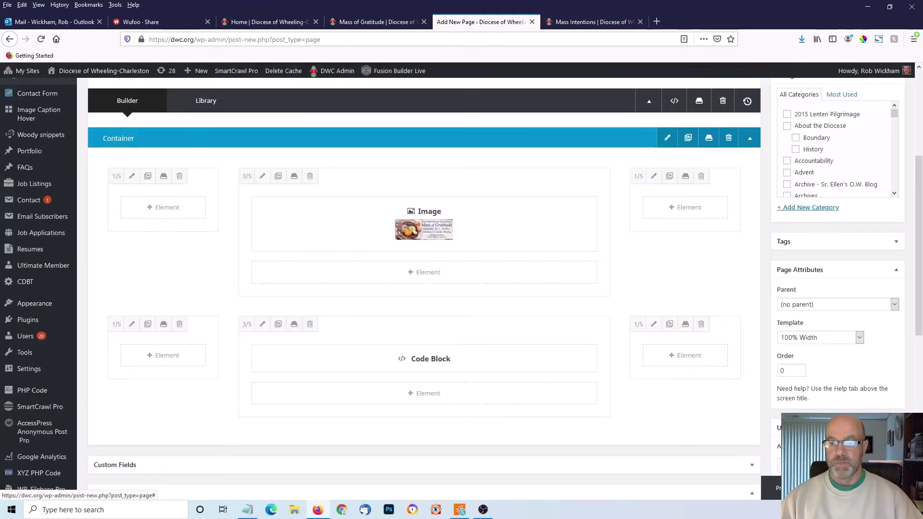
# Preview the Mass Intentions page and check the form's readability over the fall leaves background.
pyautogui.click(771, 488)
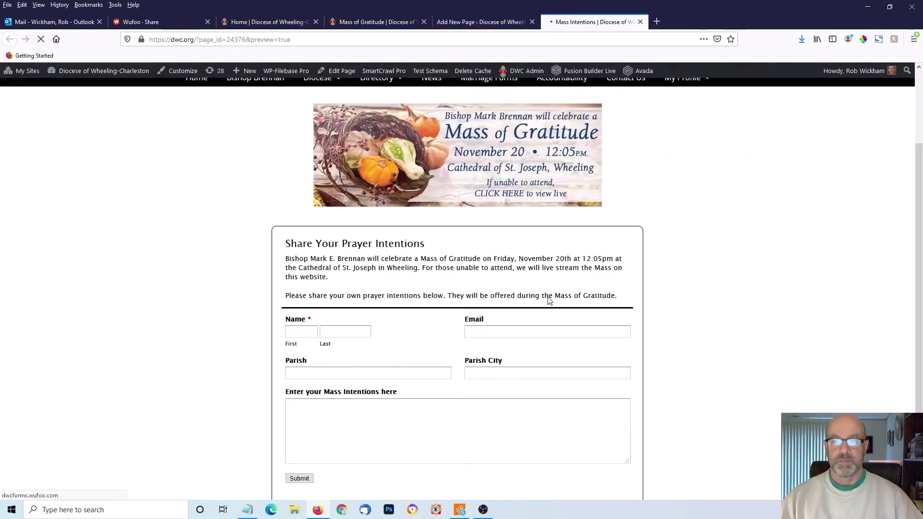
pyautogui.scroll(-1, 549, 300)
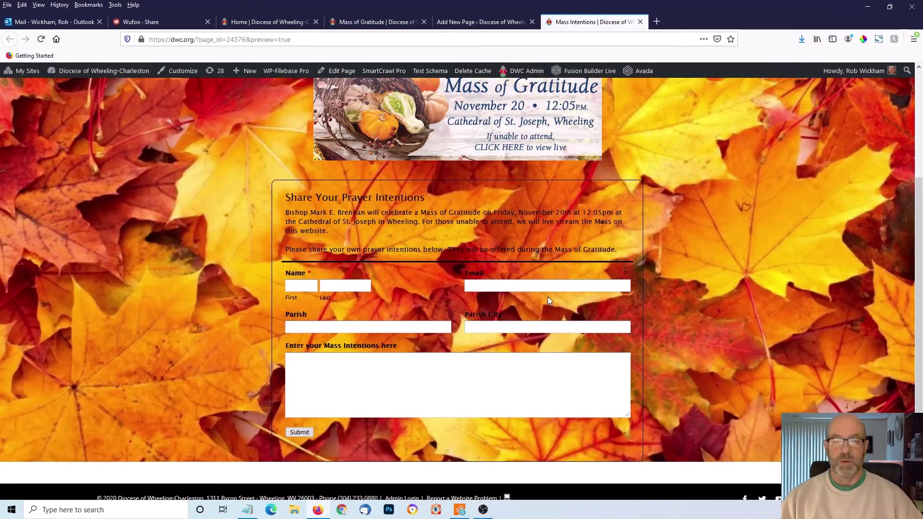
pyautogui.scroll(1, 548, 298)
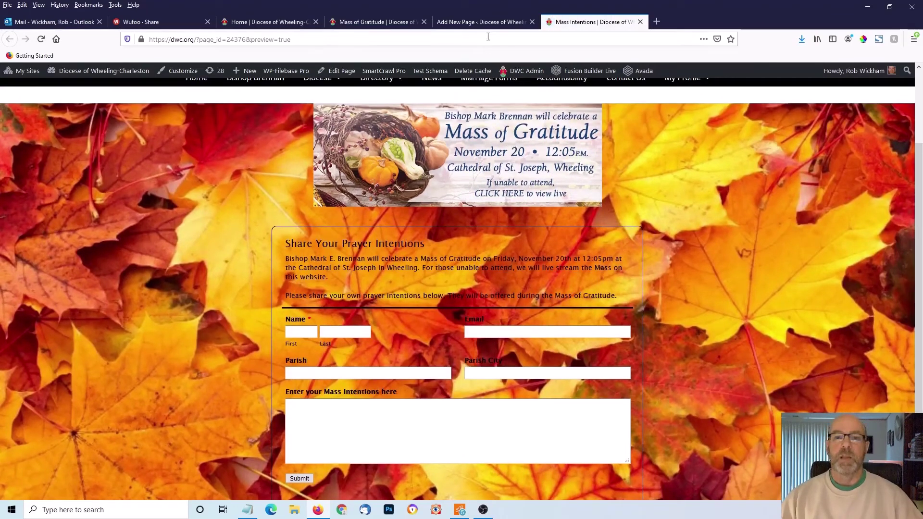
# Set the container's background color to white at 0.8 opacity, rgba(255,255,255,0.8), save it, and preview the page.
pyautogui.click(487, 21)
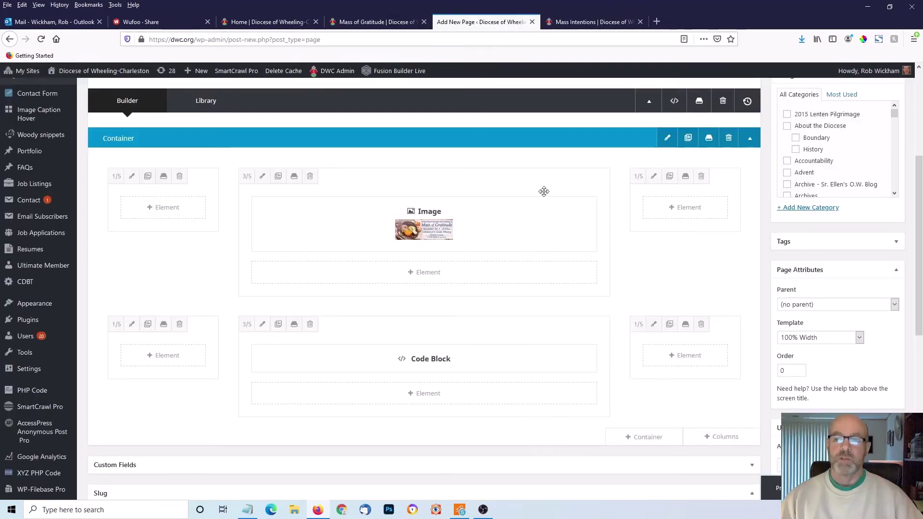
pyautogui.scroll(-1, 543, 191)
pyautogui.scroll(1, 543, 191)
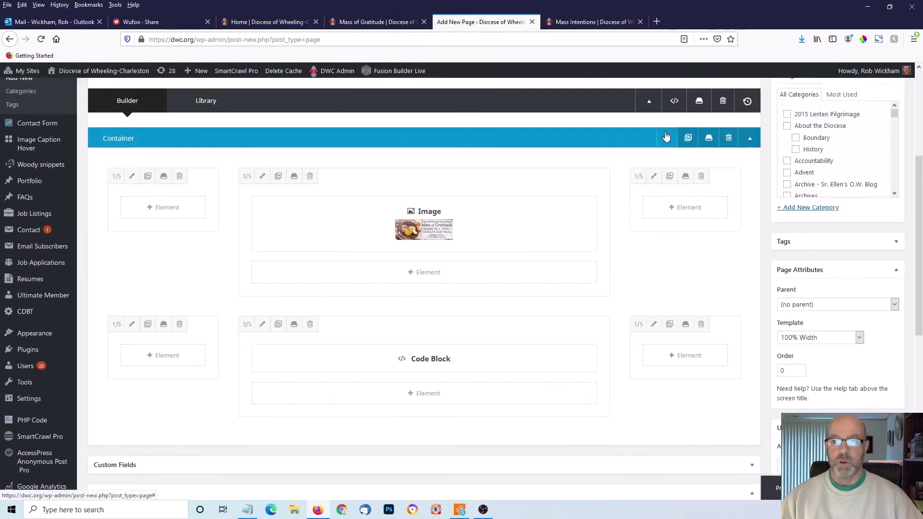
pyautogui.click(668, 139)
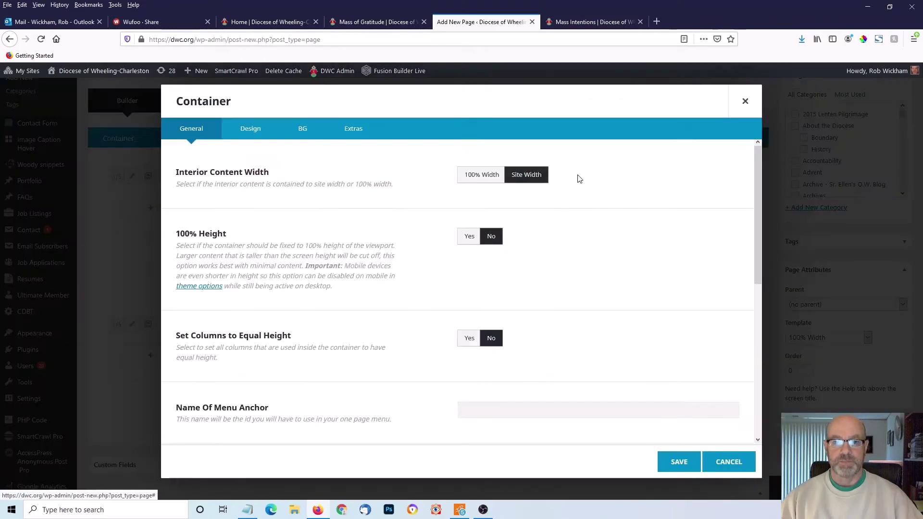
pyautogui.click(301, 130)
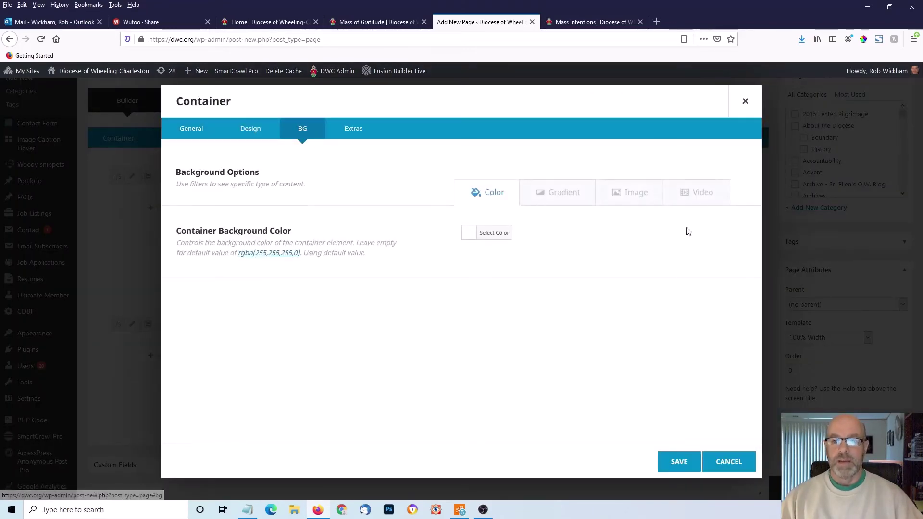
pyautogui.click(630, 191)
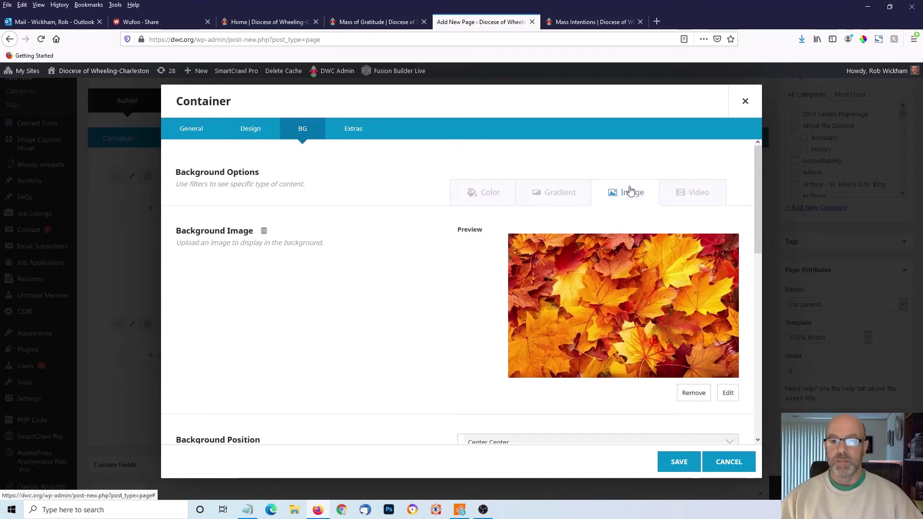
pyautogui.click(485, 191)
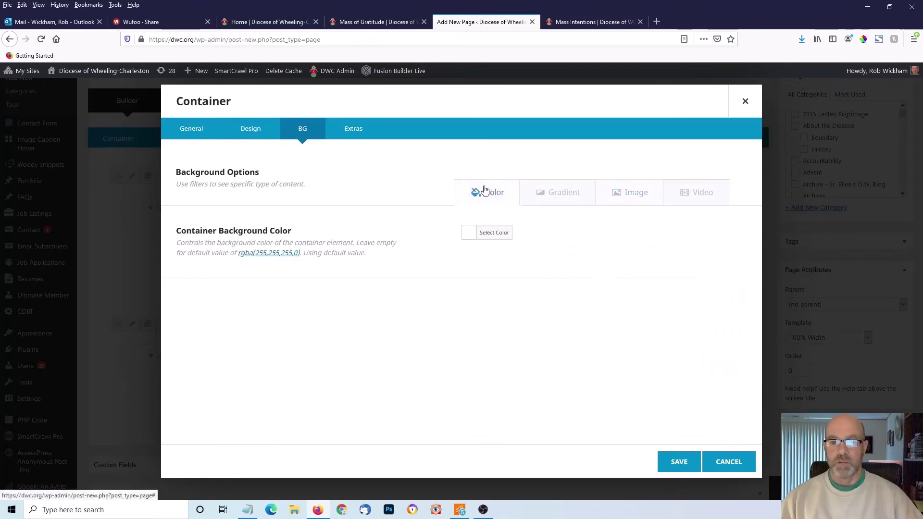
pyautogui.click(491, 234)
pyautogui.click(483, 346)
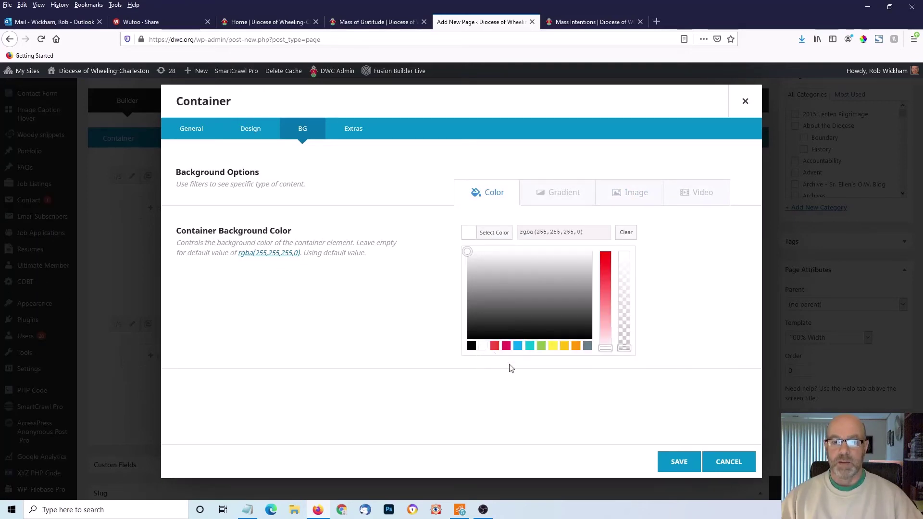
pyautogui.moveTo(625, 349); pyautogui.dragTo(630, 274)
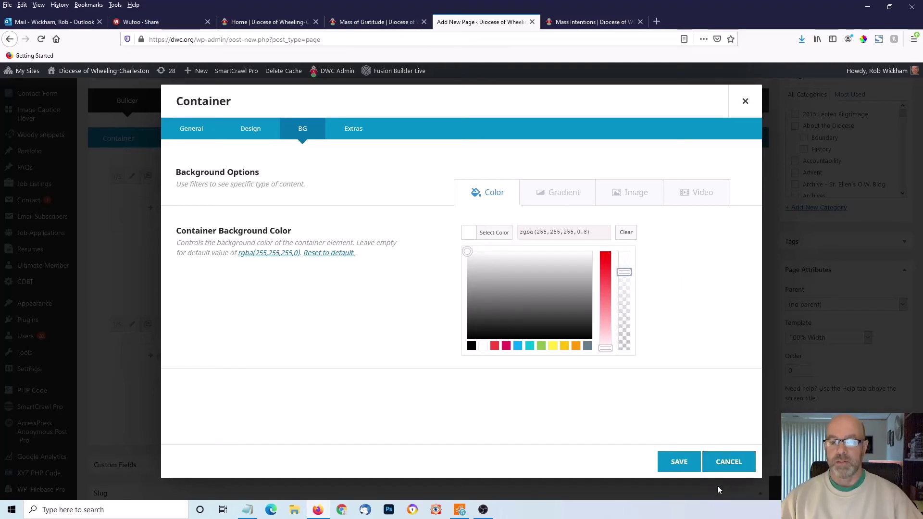
pyautogui.click(679, 462)
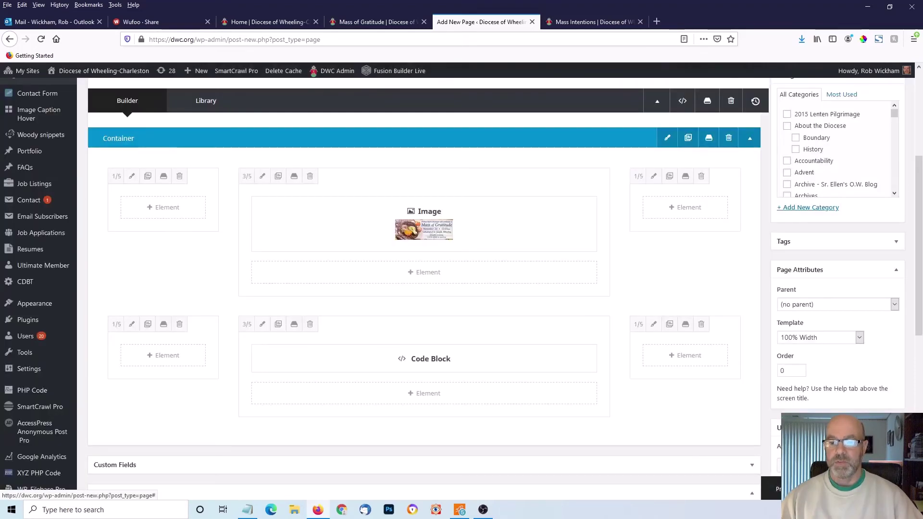
pyautogui.click(794, 489)
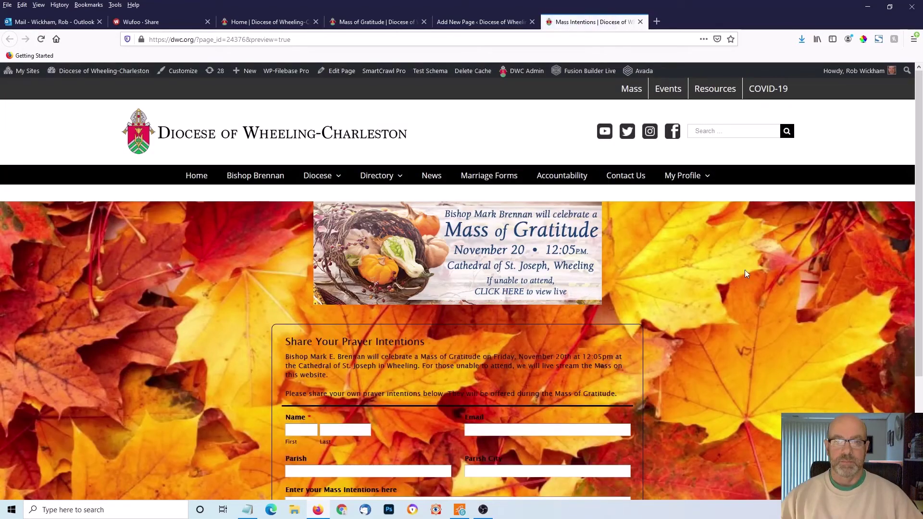
# Set the Background Blend Mode of the container's background image to Overlay and save the container settings.
pyautogui.click(491, 22)
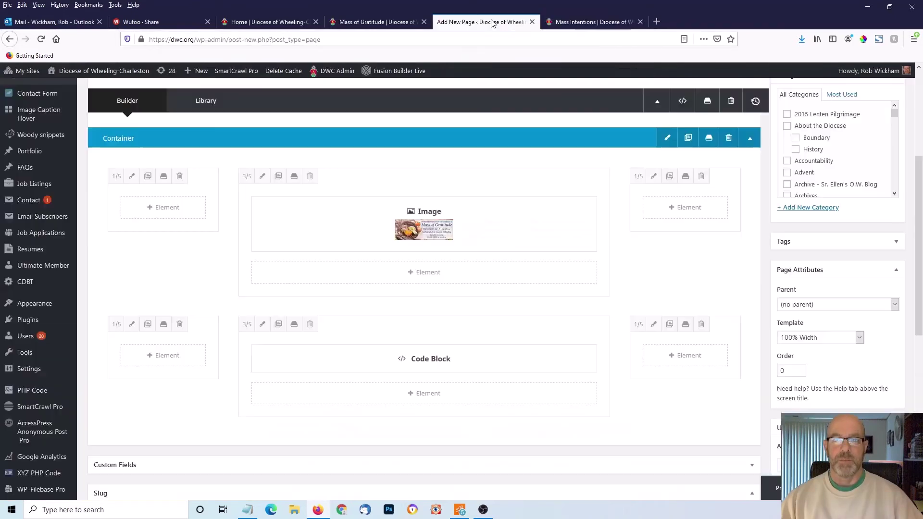
pyautogui.click(668, 139)
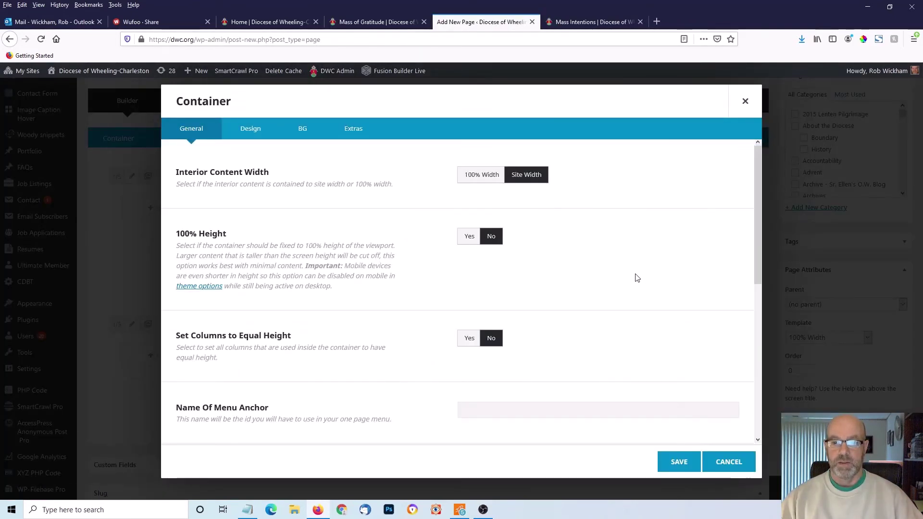
pyautogui.click(301, 129)
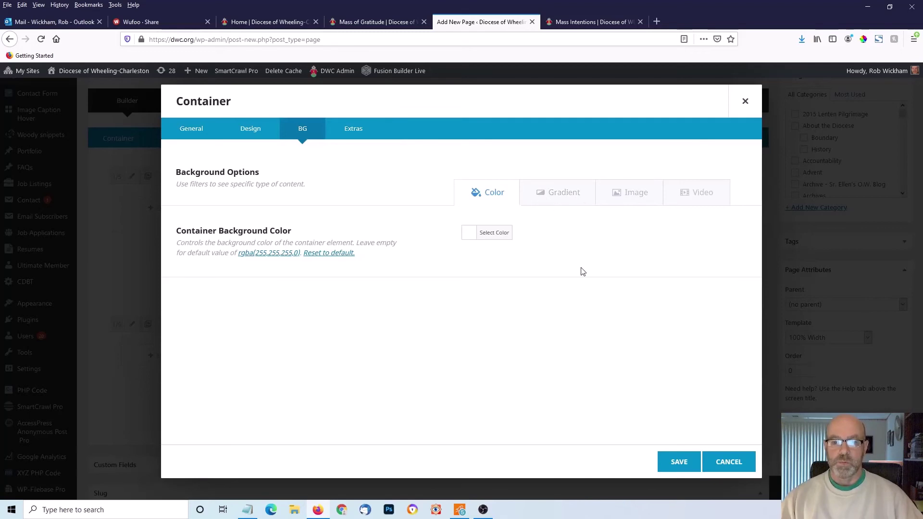
pyautogui.click(191, 129)
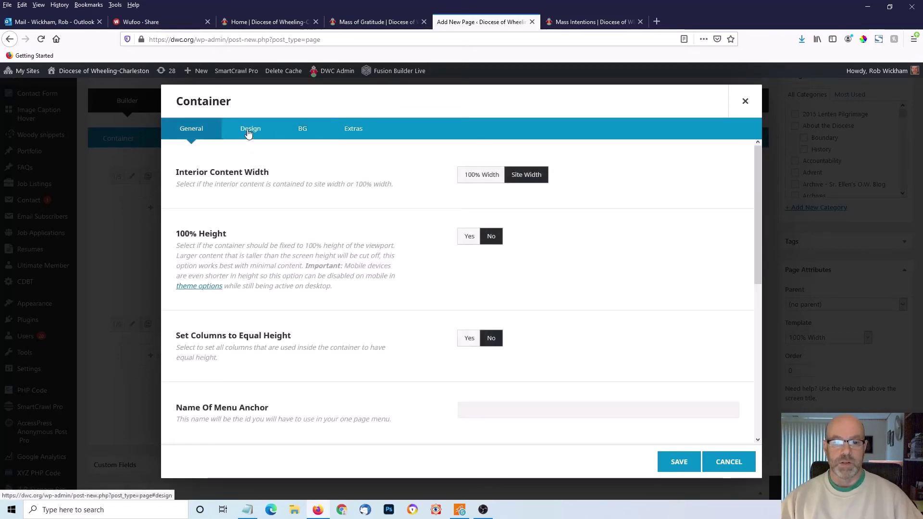
pyautogui.scroll(-1, 471, 243)
pyautogui.scroll(-6, 441, 218)
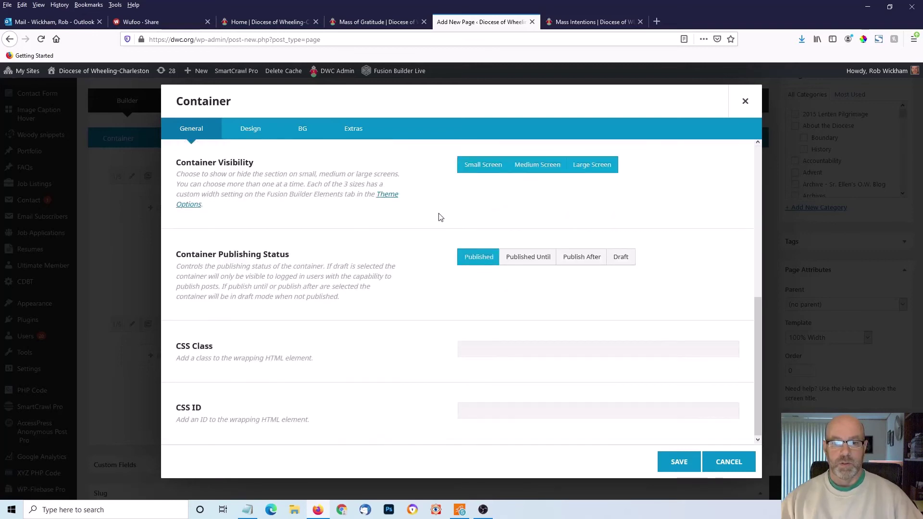
pyautogui.click(258, 132)
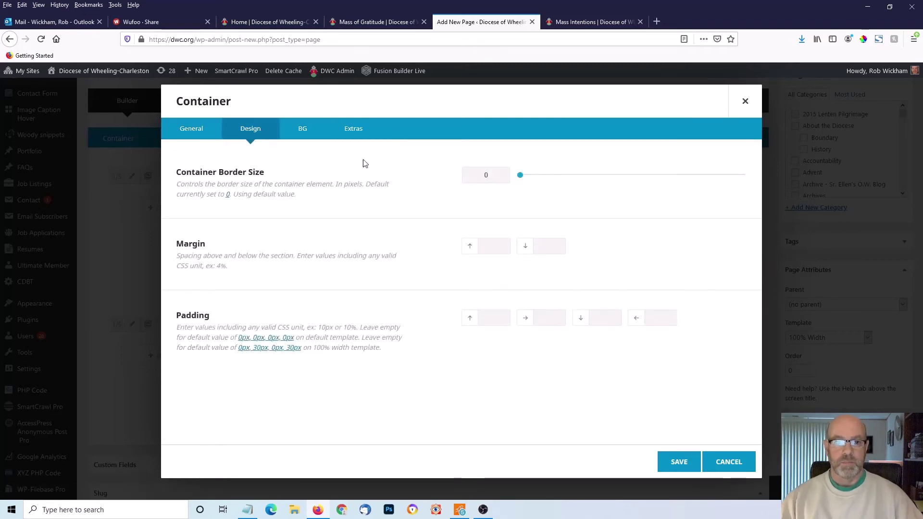
pyautogui.click(304, 129)
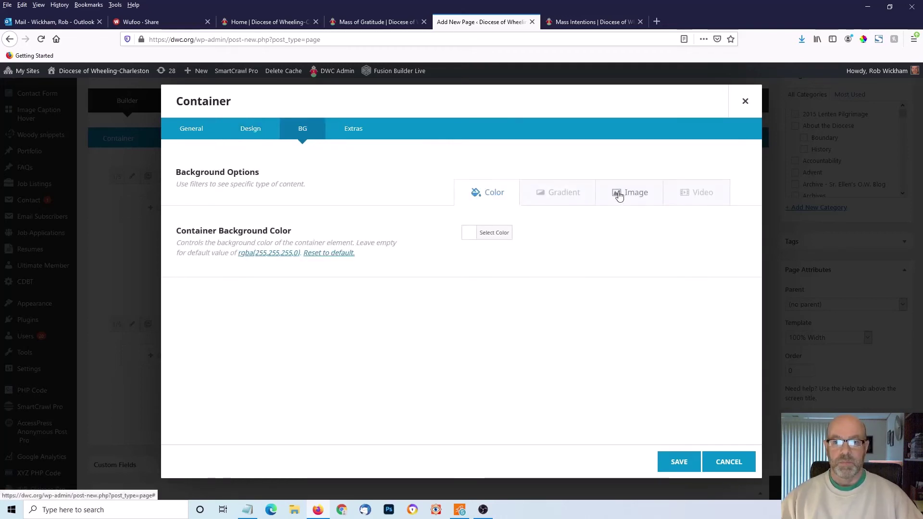
pyautogui.click(617, 193)
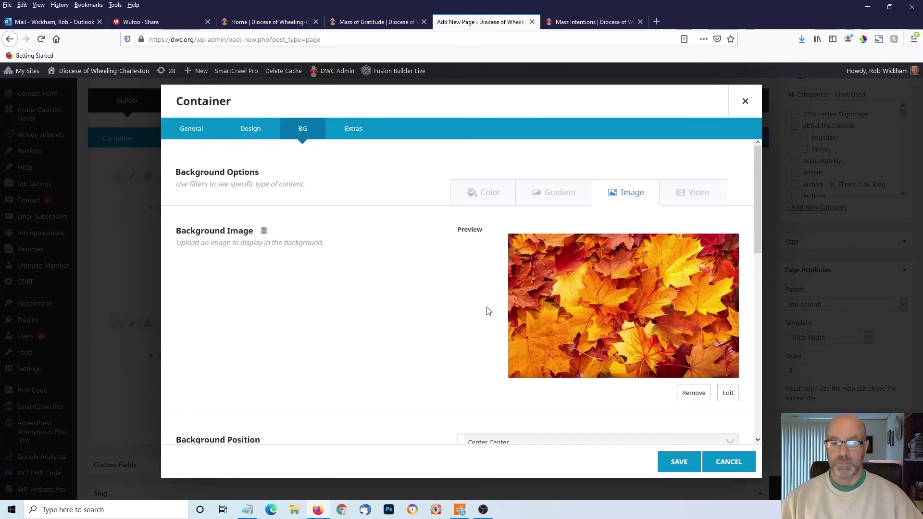
pyautogui.scroll(-8, 486, 309)
pyautogui.scroll(-2, 487, 310)
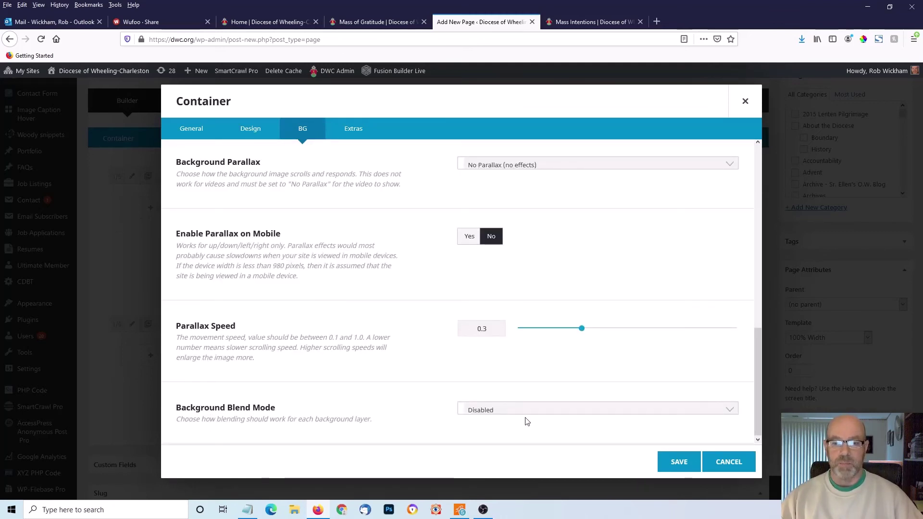
pyautogui.click(579, 411)
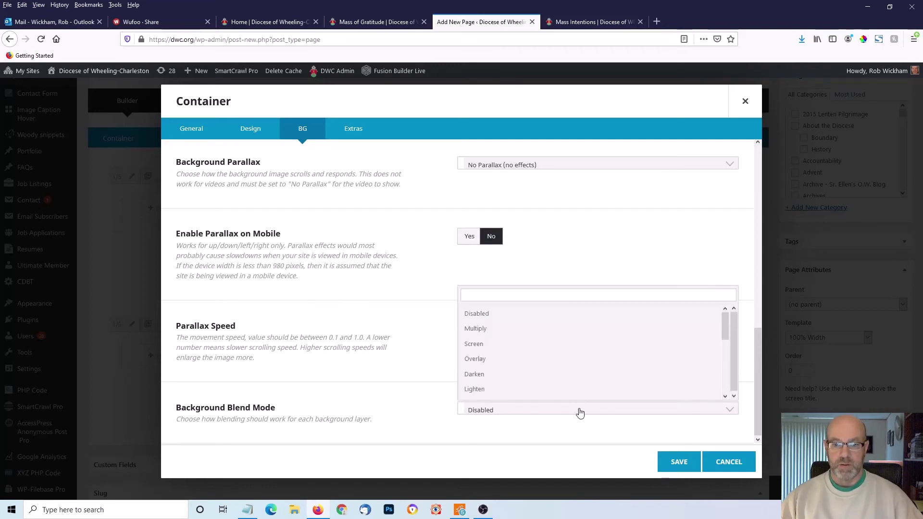
pyautogui.click(475, 359)
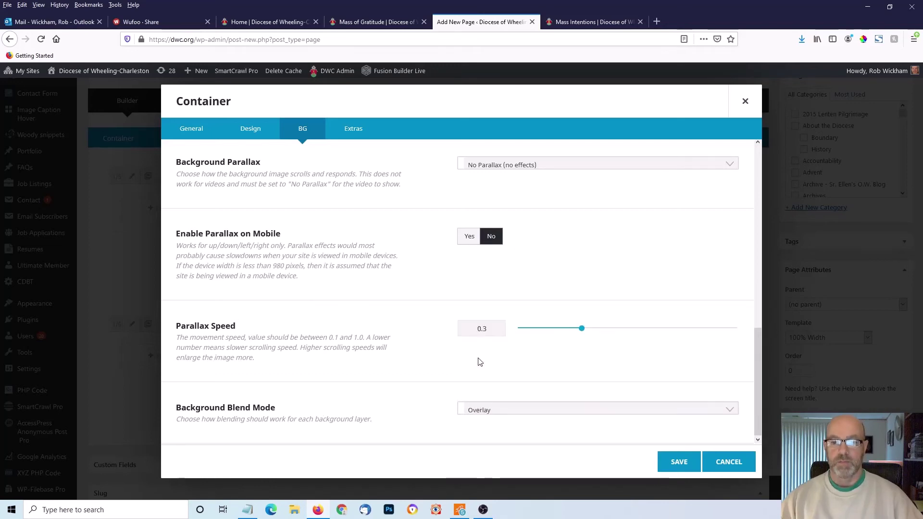
pyautogui.click(679, 462)
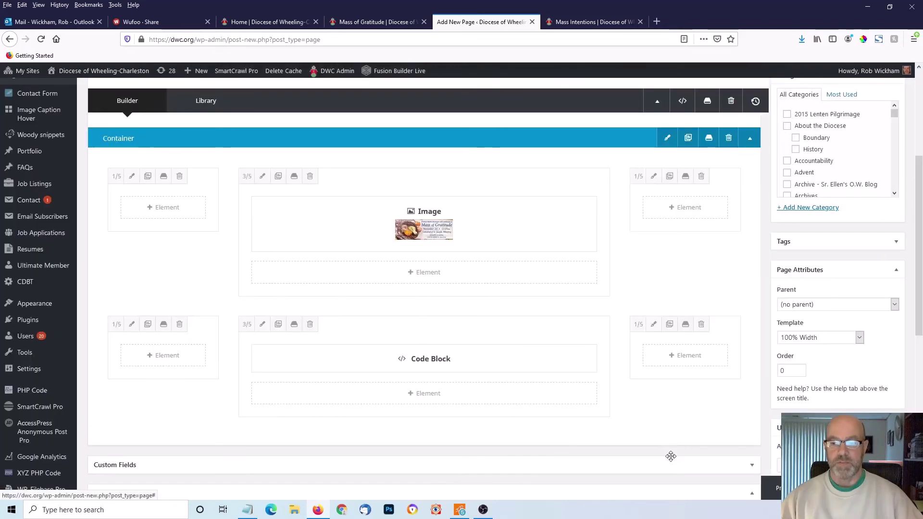
# Preview the Mass Intentions page and check the blended leaves background behind the banner and form.
pyautogui.click(789, 489)
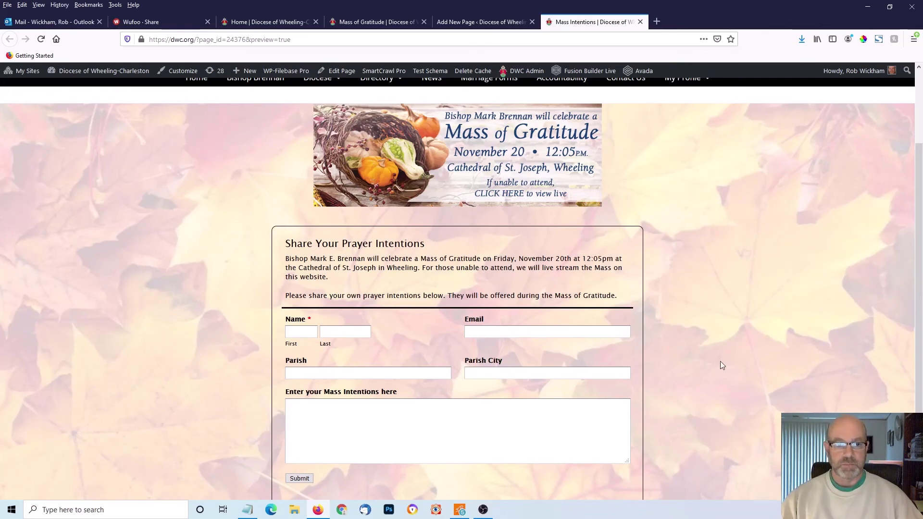
pyautogui.scroll(-2, 720, 366)
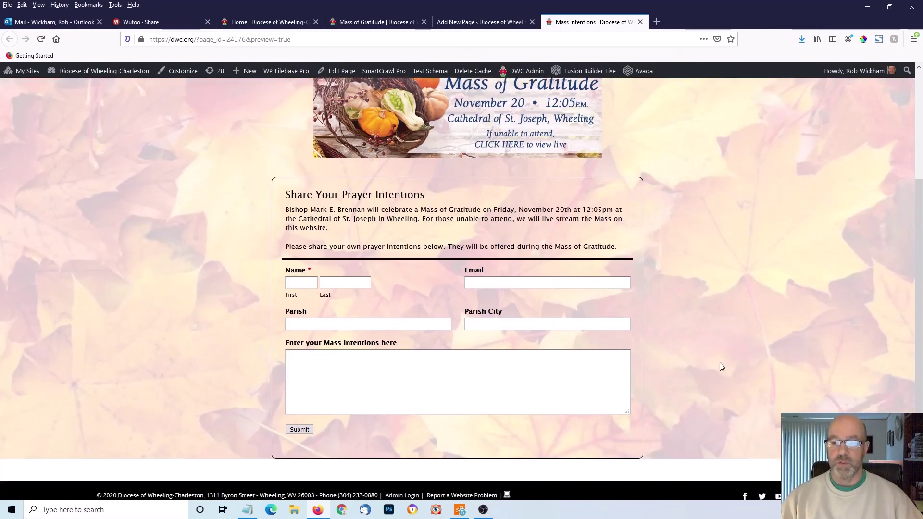
# Set the background color of the 3/5 column holding the Code Block to white, #ffffff, and save the column settings.
pyautogui.scroll(2, 722, 367)
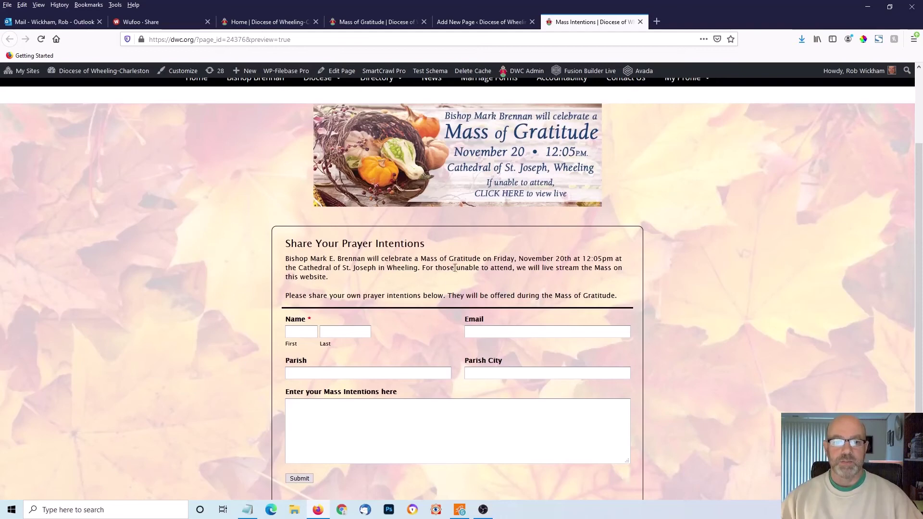
pyautogui.click(481, 22)
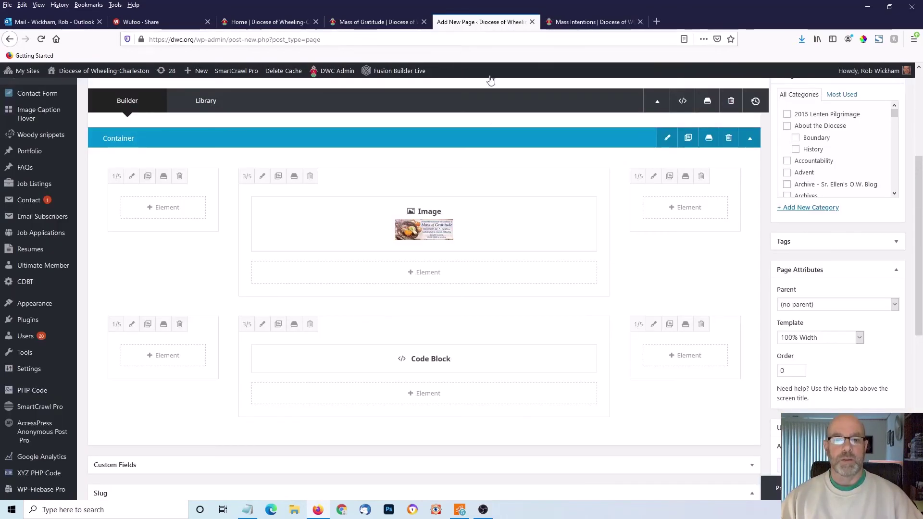
pyautogui.scroll(-2, 494, 190)
pyautogui.scroll(1, 496, 192)
pyautogui.scroll(1, 496, 192)
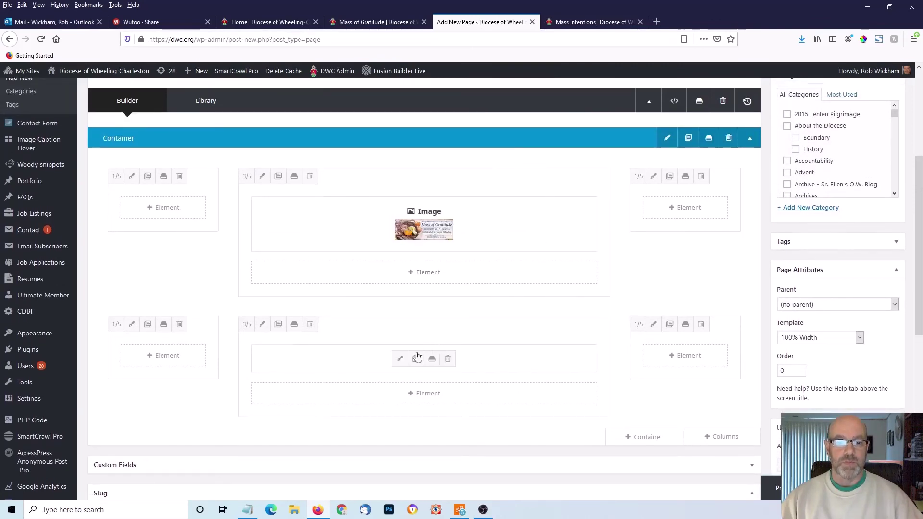
pyautogui.click(264, 325)
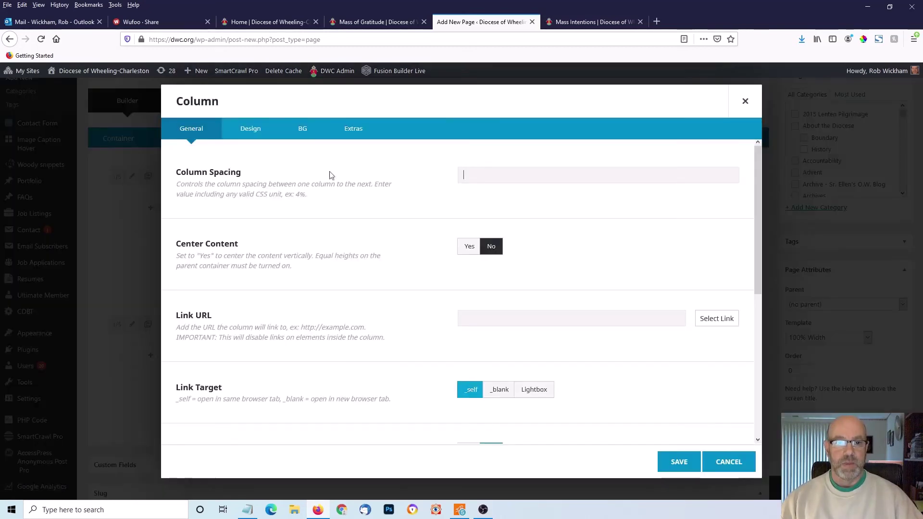
pyautogui.click(301, 130)
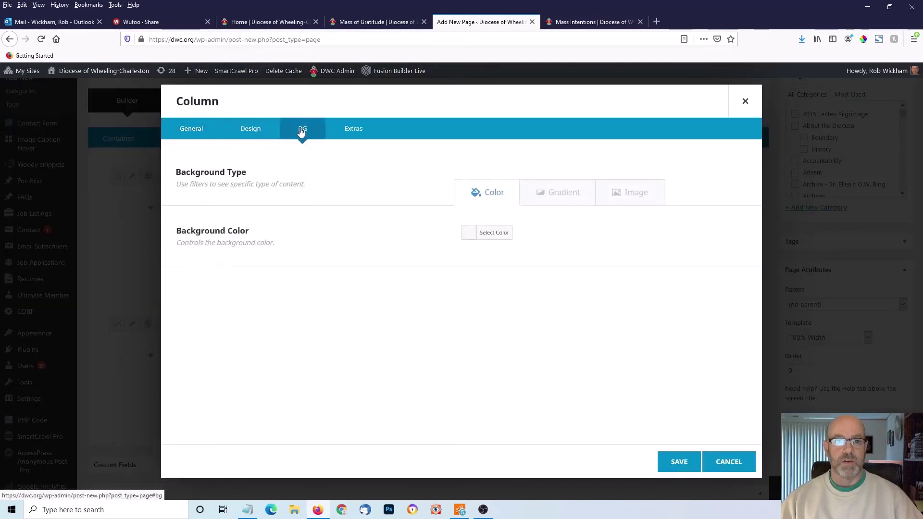
pyautogui.click(488, 232)
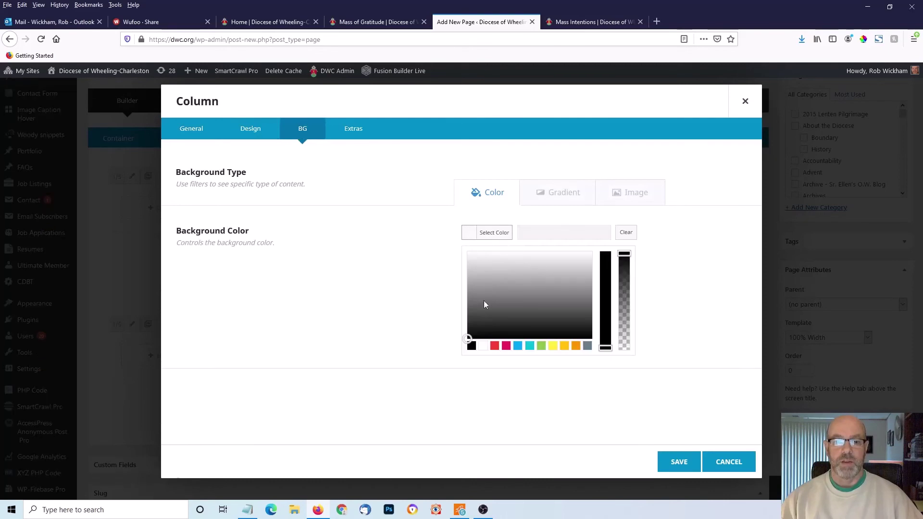
pyautogui.click(482, 347)
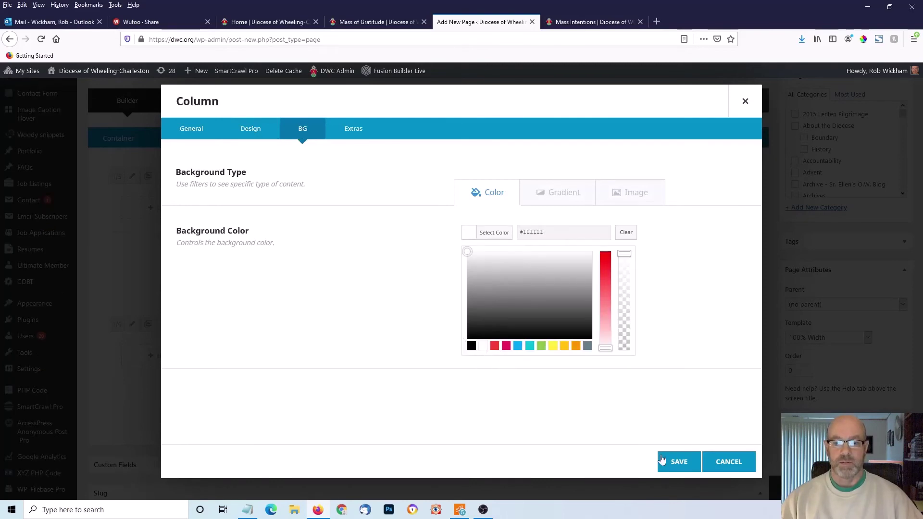
pyautogui.click(678, 462)
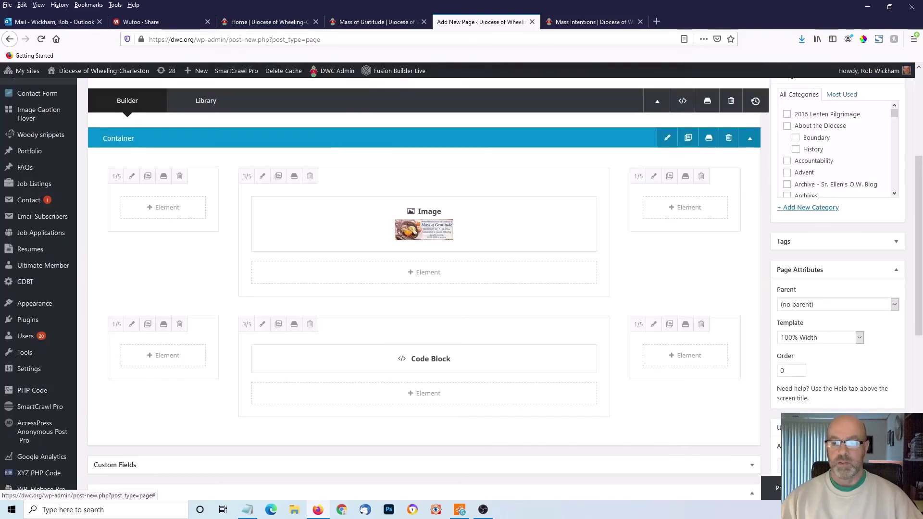
# Preview the Mass Intentions page and check the form's white background against the faded leaves.
pyautogui.click(777, 488)
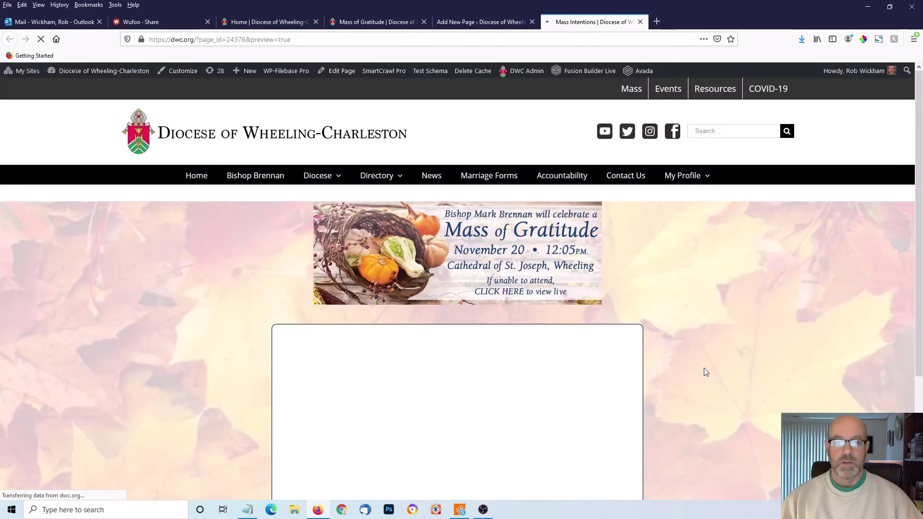
pyautogui.scroll(-3, 704, 368)
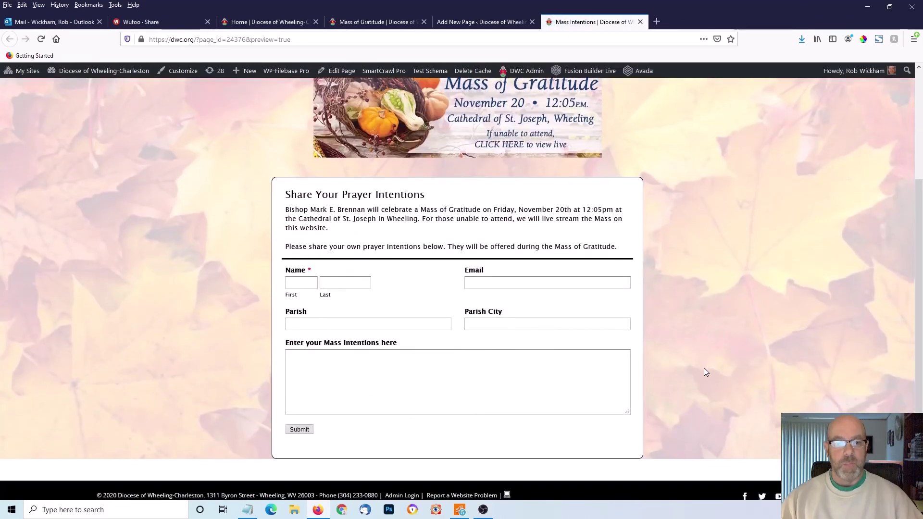
pyautogui.scroll(1, 704, 368)
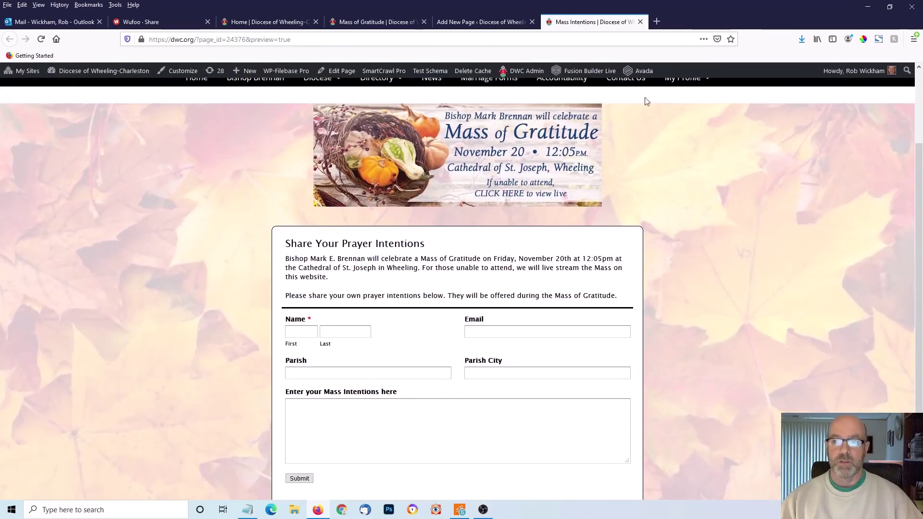
pyautogui.scroll(-1, 685, 259)
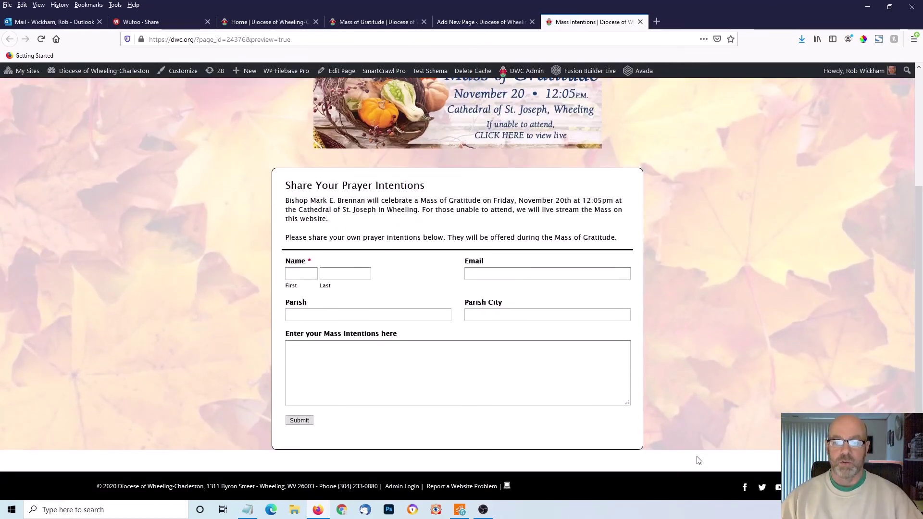
pyautogui.scroll(1, 696, 383)
pyautogui.scroll(1, 697, 387)
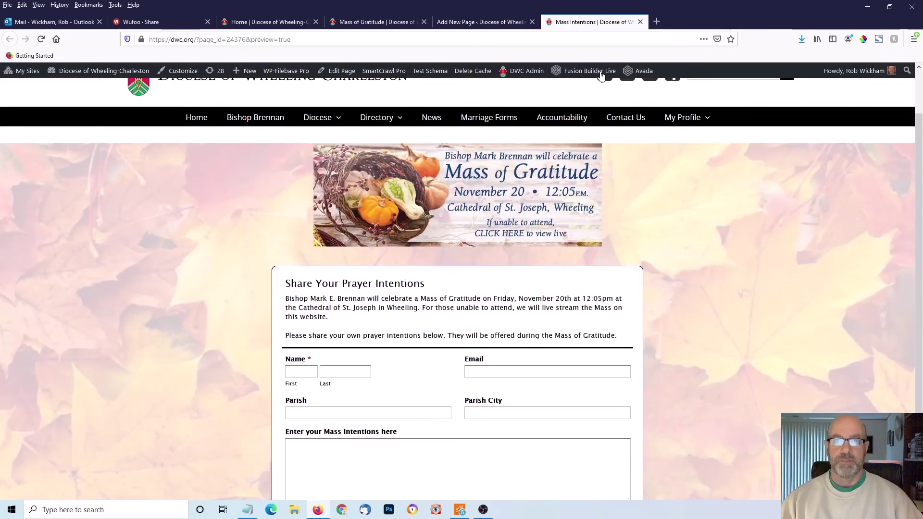
# In the Fusion Page Options, set the top and bottom Page Content Padding to 0.
pyautogui.click(491, 20)
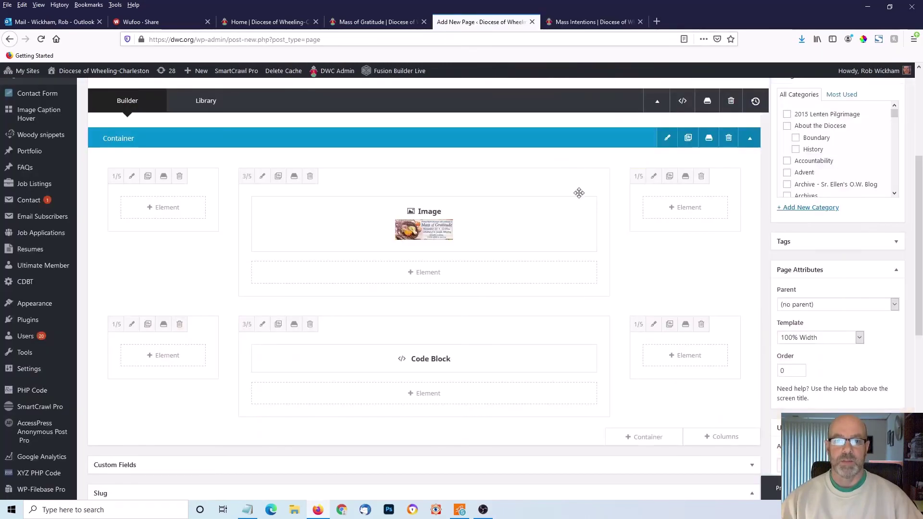
pyautogui.scroll(-6, 570, 218)
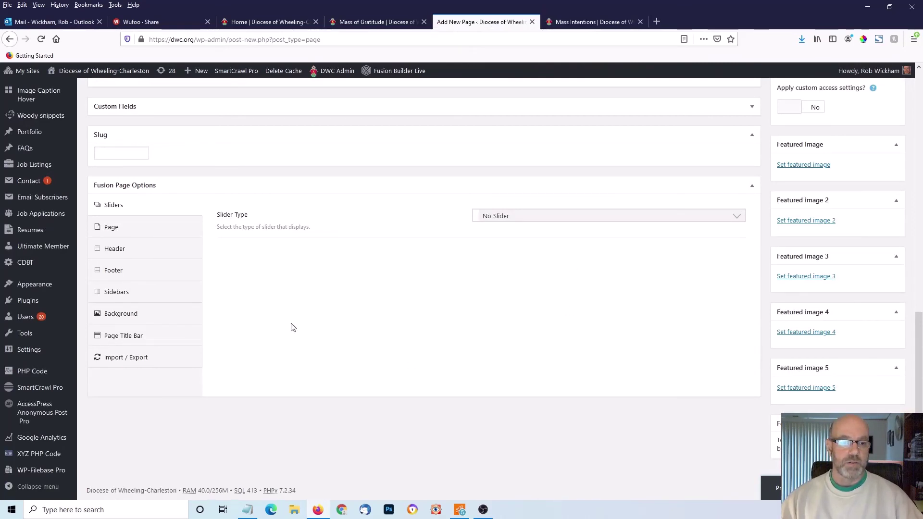
pyautogui.click(116, 230)
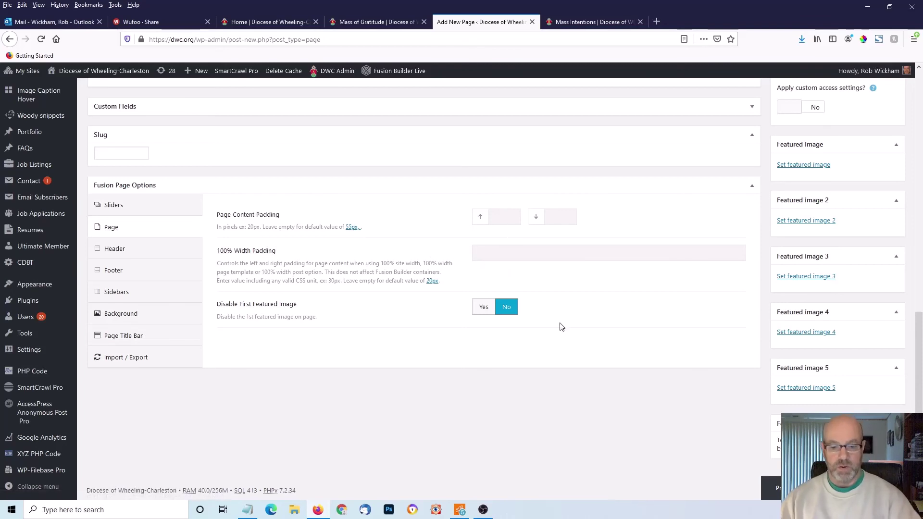
pyautogui.write('00')
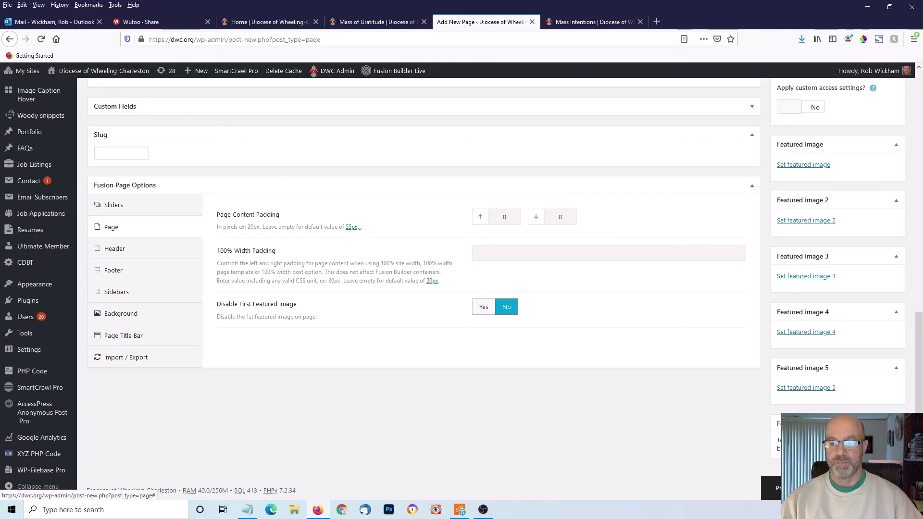
# Preview the Mass Intentions page and check the spacing between the leaves background, the navigation bar and the footer.
pyautogui.click(770, 489)
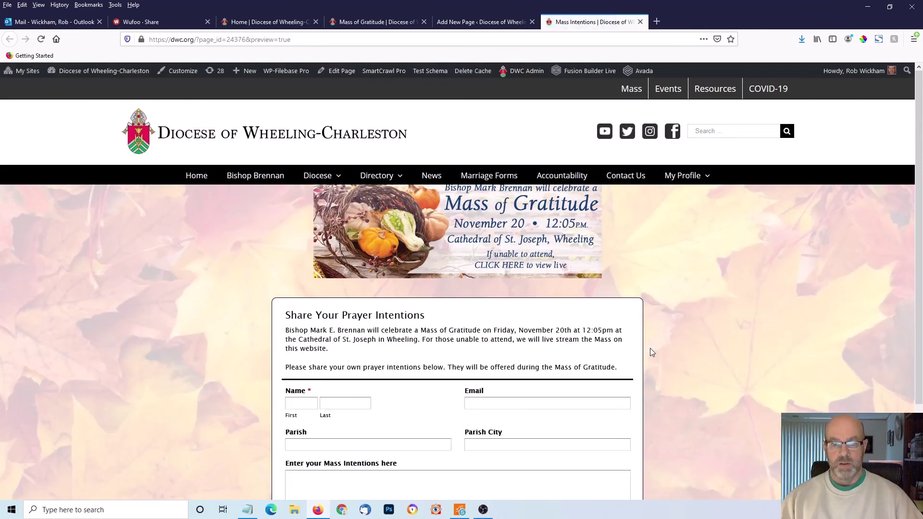
pyautogui.scroll(-3, 650, 350)
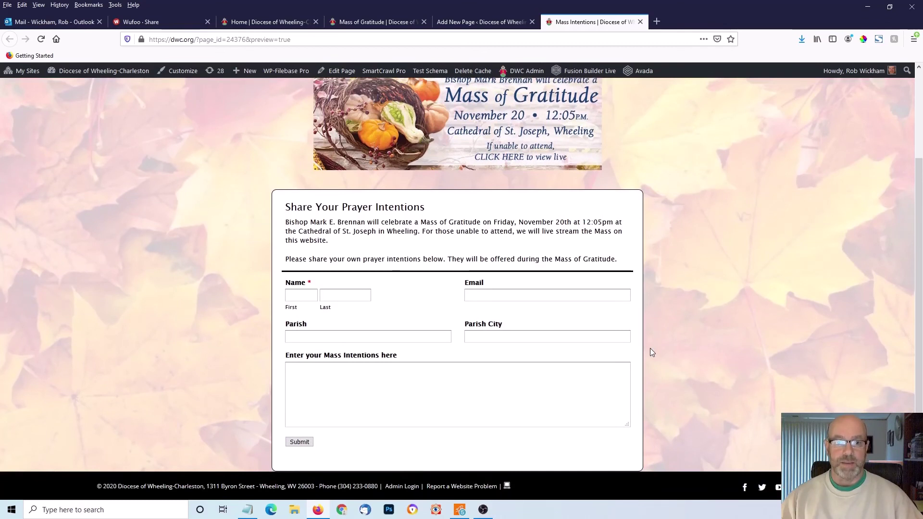
pyautogui.scroll(2, 650, 353)
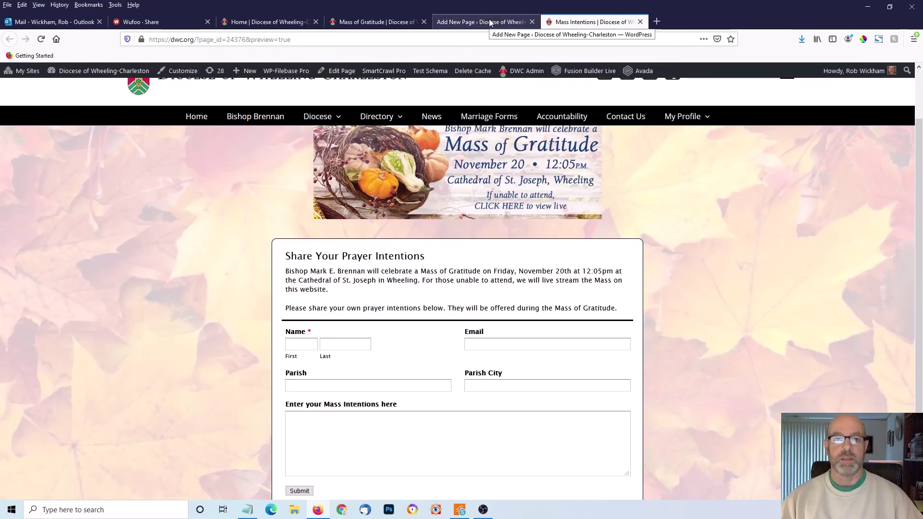
# Set the container's top and bottom padding to 40 and save the container settings.
pyautogui.click(490, 23)
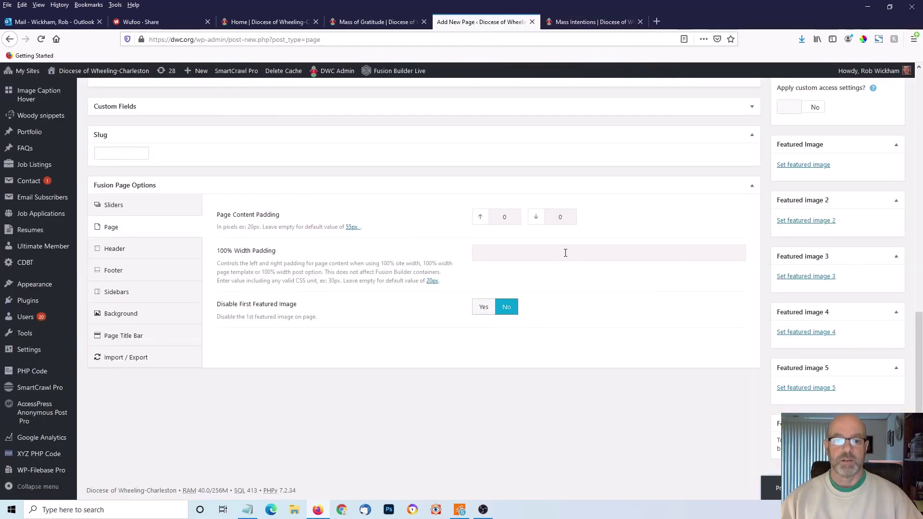
pyautogui.scroll(10, 564, 251)
pyautogui.scroll(-3, 563, 250)
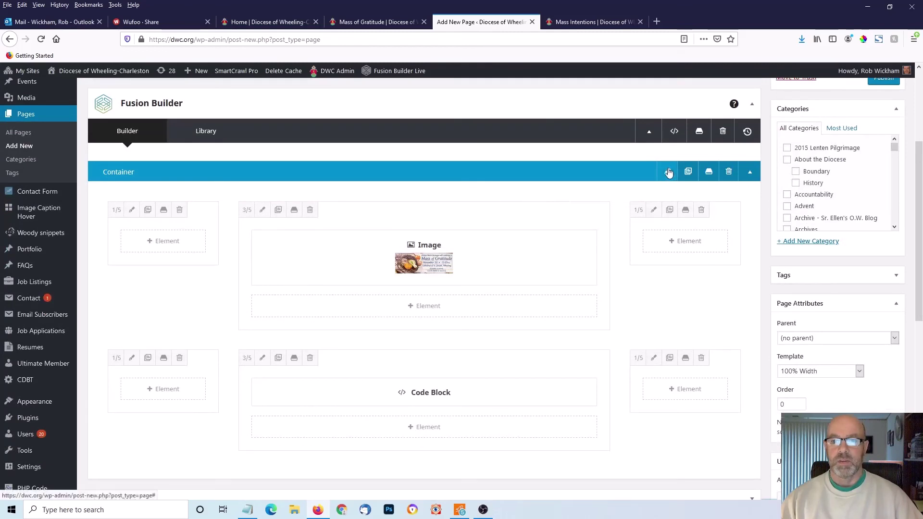
pyautogui.click(668, 172)
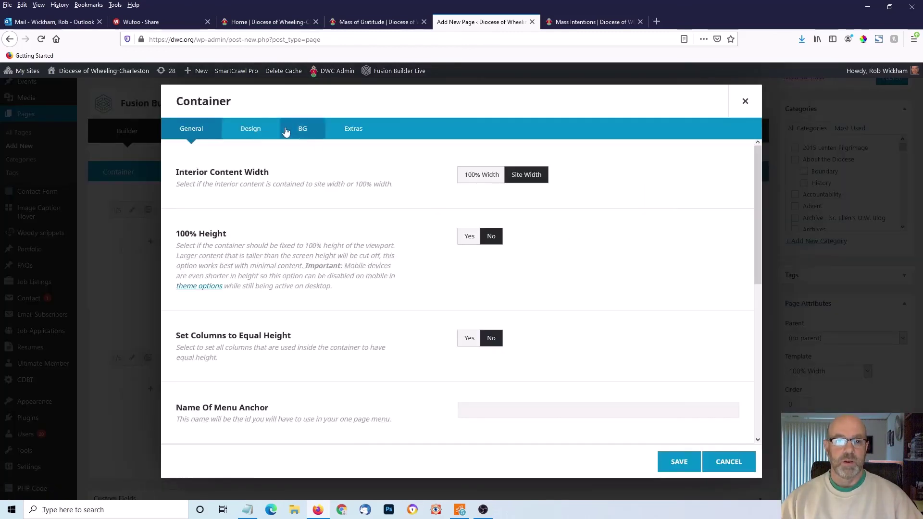
pyautogui.click(250, 127)
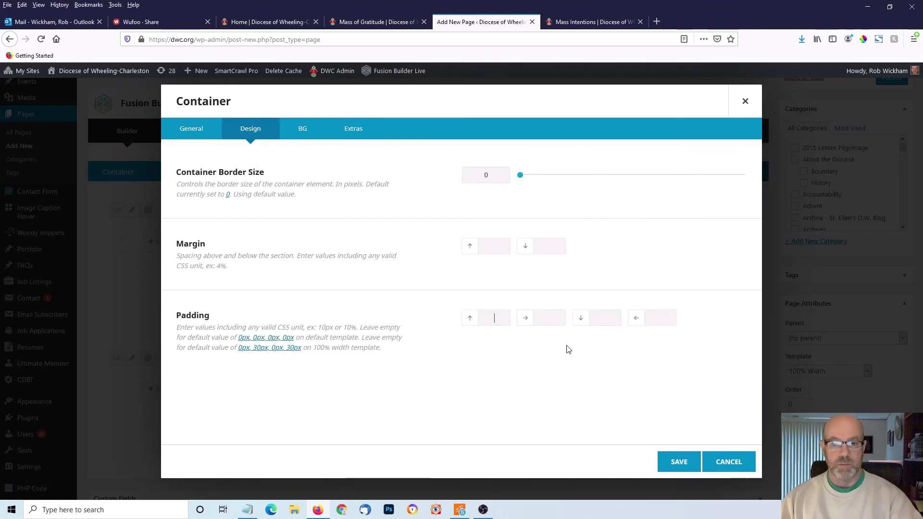
pyautogui.write('40')
pyautogui.click(603, 325)
pyautogui.write('40')
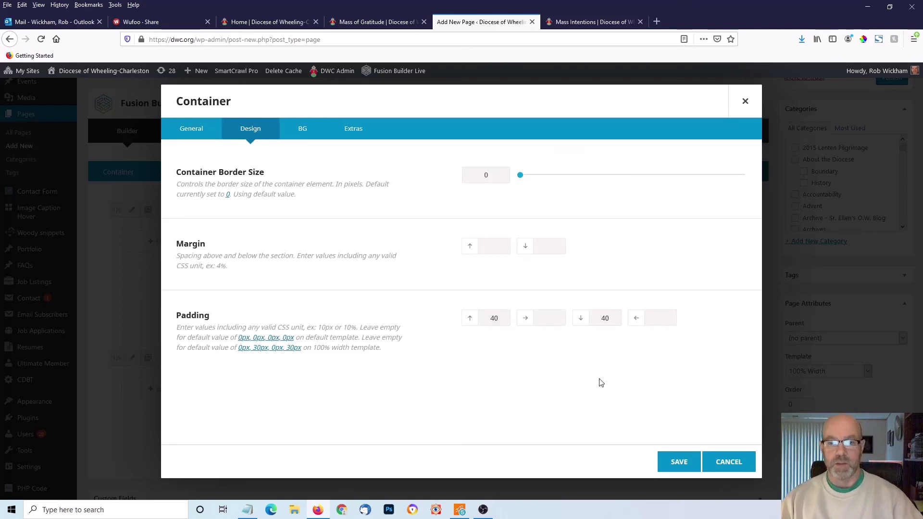
pyautogui.click(677, 462)
# Publish the Mass Intentions page and check the live page's banner and form layout.
pyautogui.scroll(3, 817, 296)
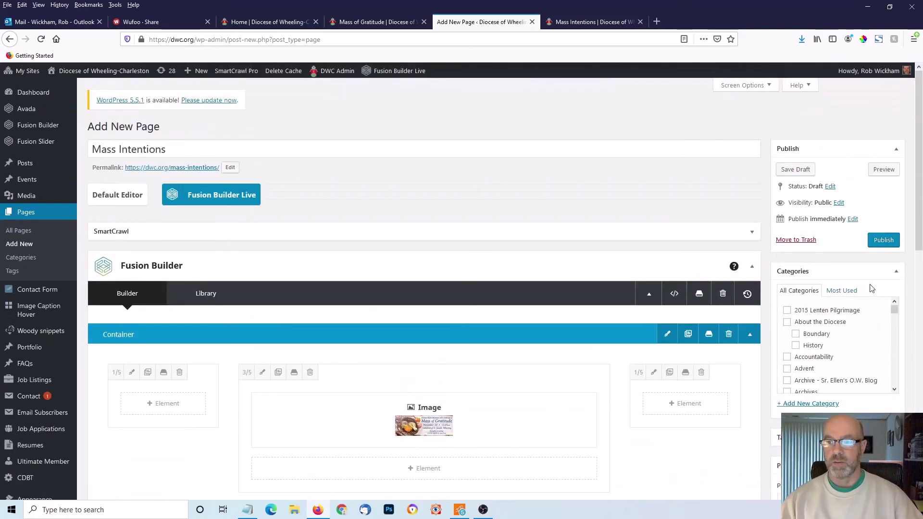
pyautogui.click(882, 240)
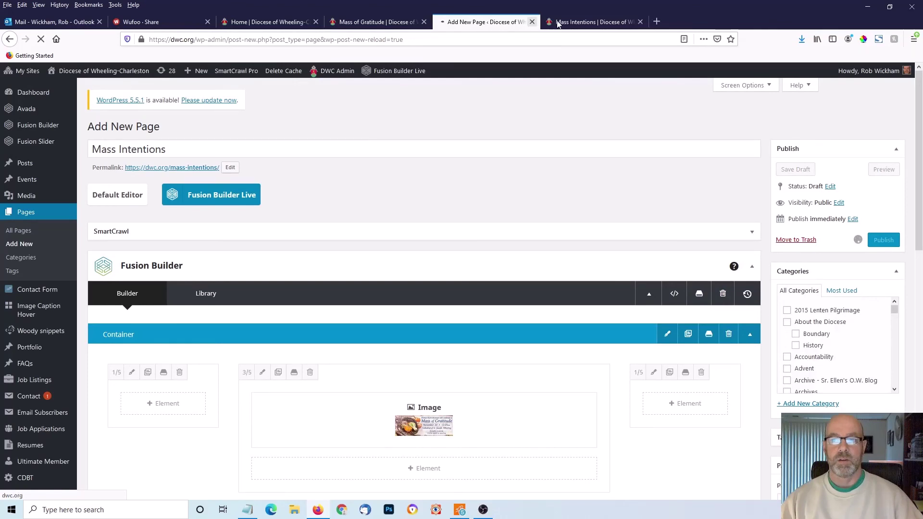
pyautogui.scroll(-2, 728, 350)
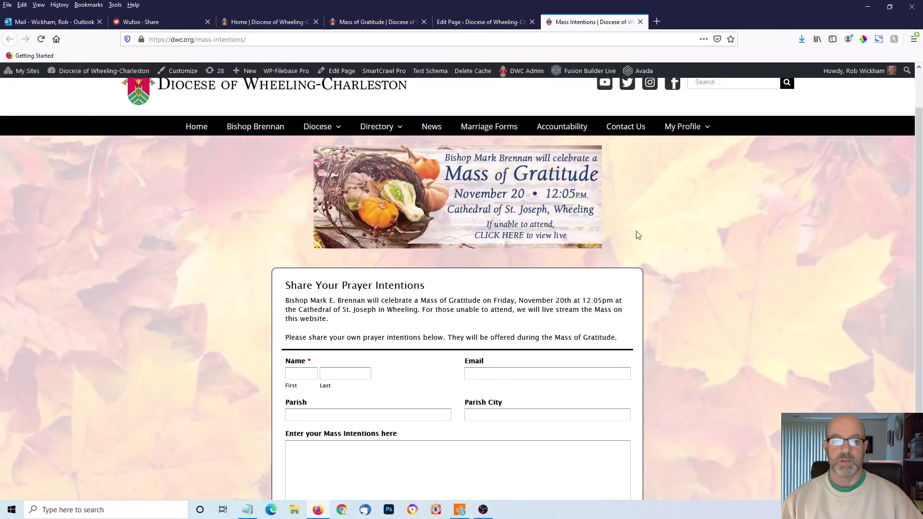
pyautogui.scroll(-2, 655, 444)
pyautogui.scroll(1, 734, 354)
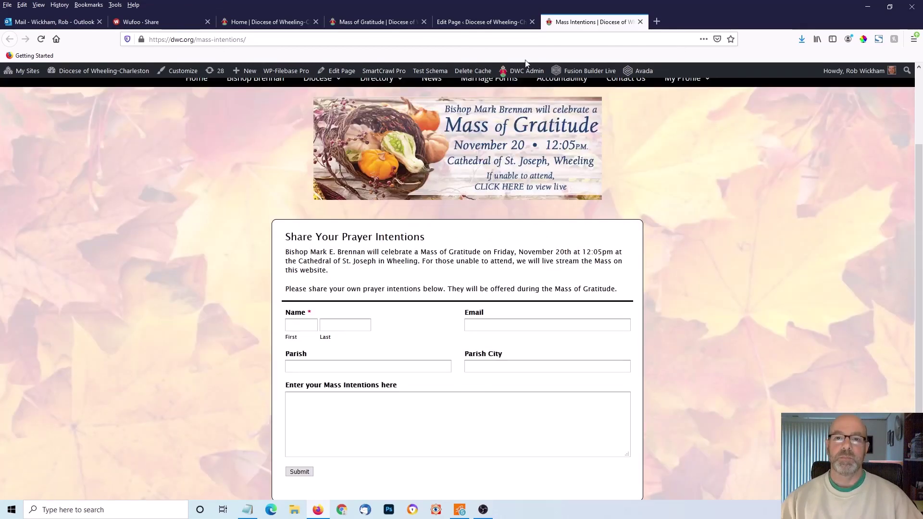
# Return to the page editor and review the container's Image and Code Block column layout.
pyautogui.click(493, 20)
pyautogui.scroll(-5, 560, 302)
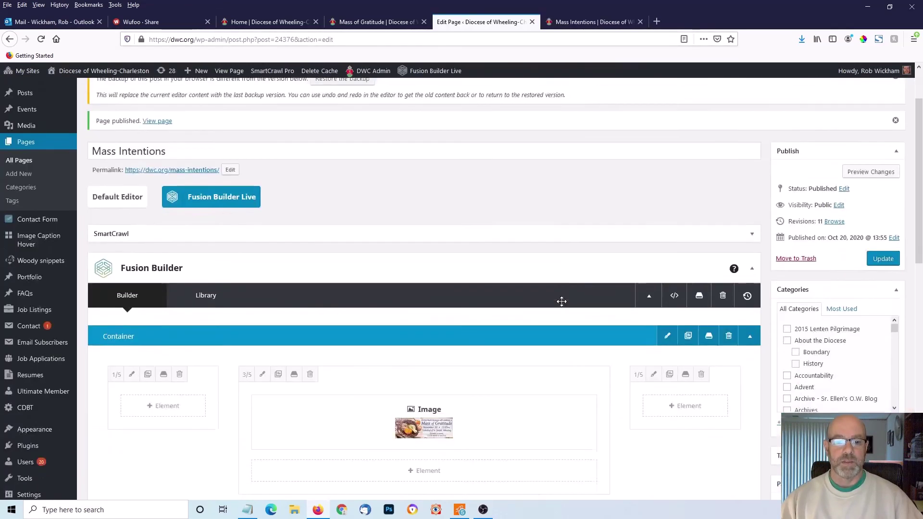
pyautogui.scroll(-1, 561, 303)
pyautogui.scroll(1, 560, 303)
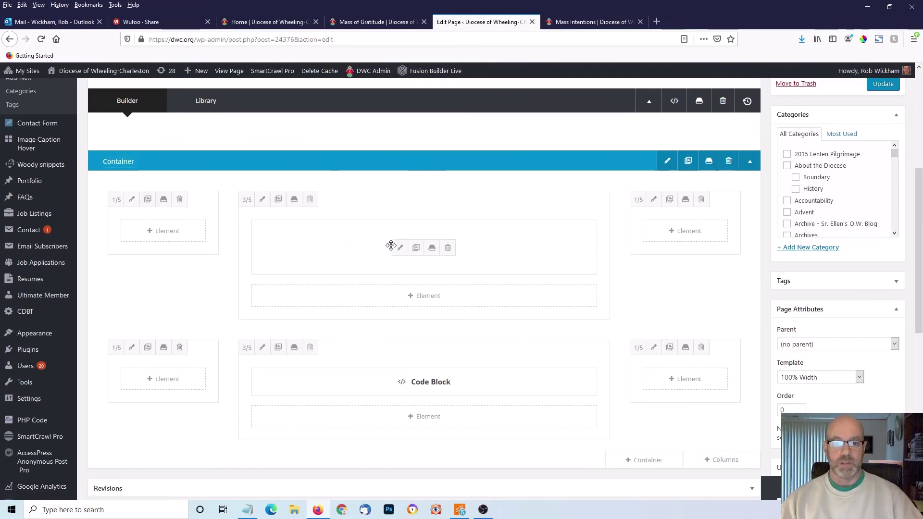
pyautogui.scroll(-2, 612, 353)
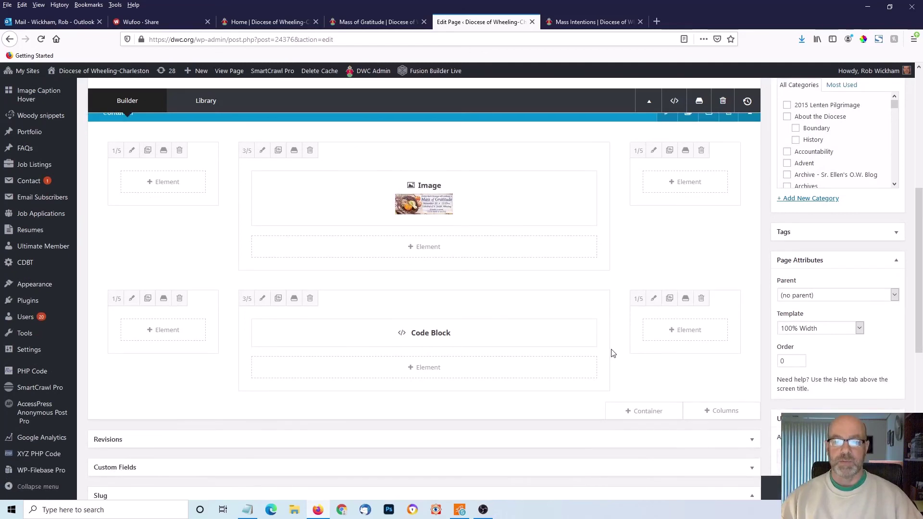